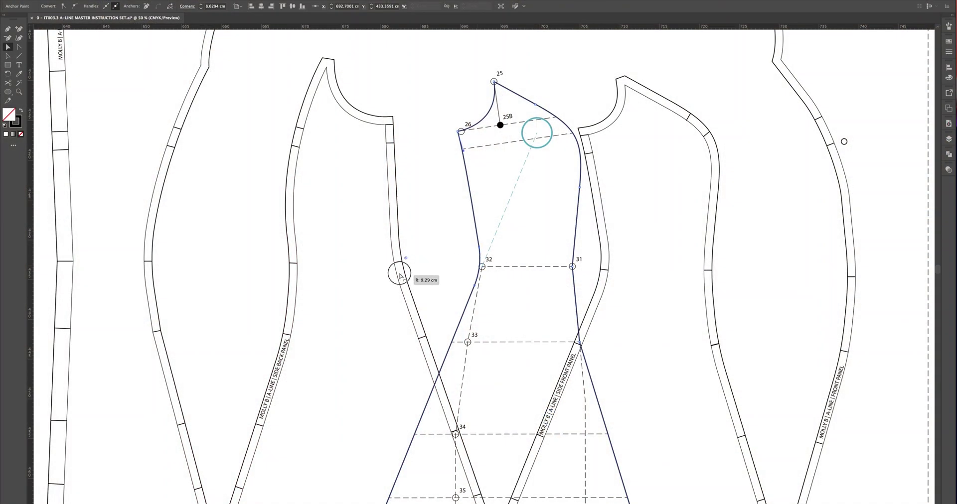
Try rounding the waist corner at point 32 on the overlaid side front panel to a radius of about 12.5 cm
left_click_drag(400, 275, 382, 260)
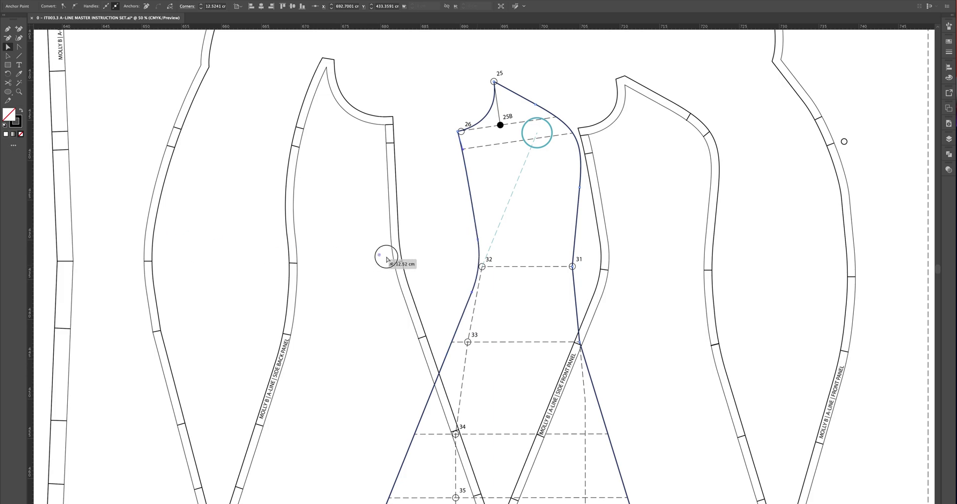
left_click_drag(213, 260, 338, 267)
left_click_drag(273, 268, 273, 268)
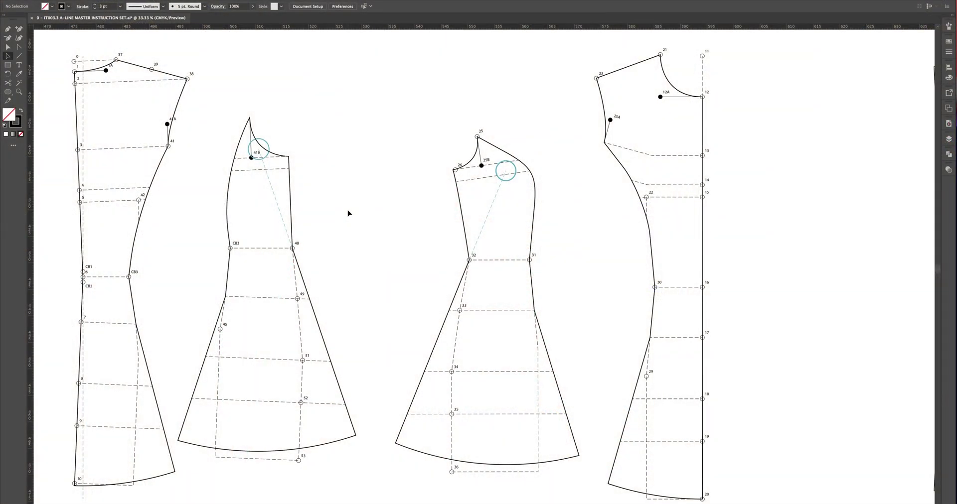
Copy the side front panel draft and paste it among the finished pattern pieces for comparison
left_click_drag(806, 241, 336, 237)
left_click_drag(728, 240, 449, 247)
key("v")
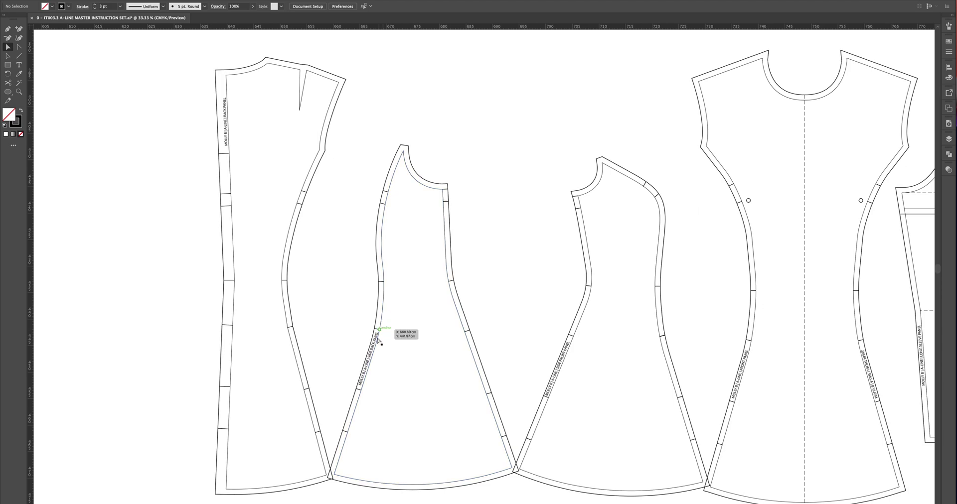
left_click_drag(265, 331, 654, 327)
key("a")
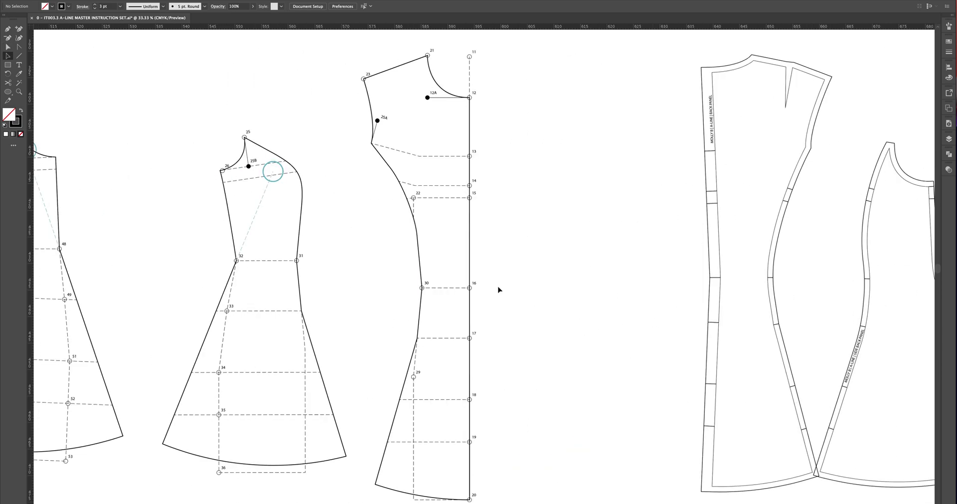
left_click(299, 243)
left_click_drag(638, 250, 157, 228)
left_click(549, 188)
key("super+v")
left_click_drag(531, 203, 527, 231)
key("super+equal")
Move the copied side front draft into the gap between the finished side back and side front panels
key("a")
left_click_drag(639, 232, 598, 240)
left_click(498, 316)
left_click(456, 320)
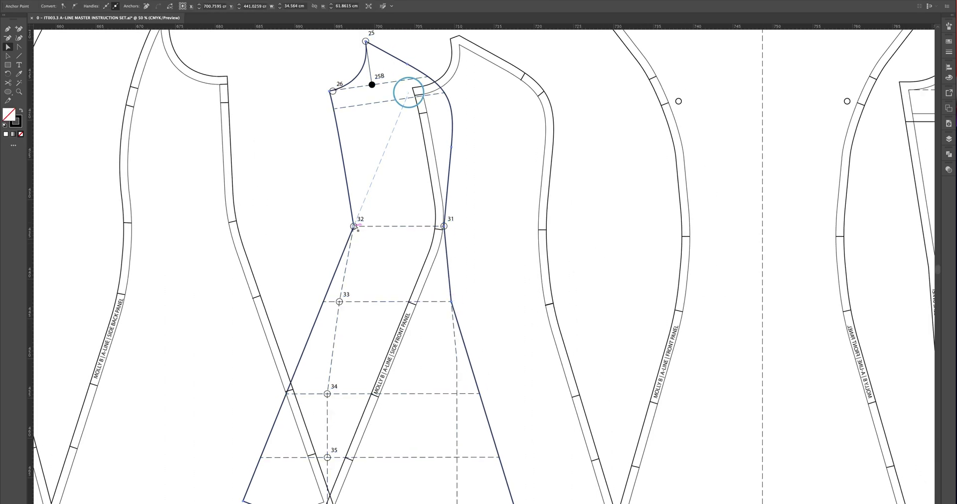
left_click(459, 229)
key("v")
left_click_drag(448, 203, 274, 217)
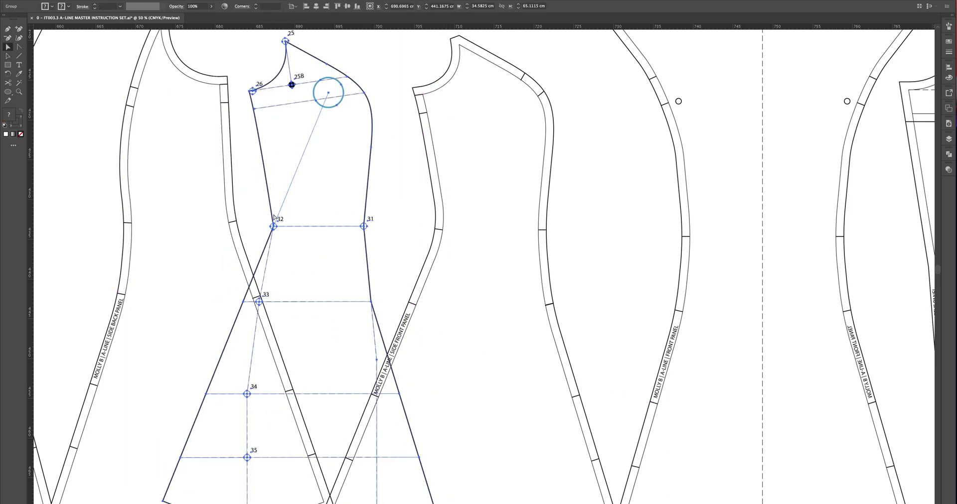
left_click(265, 222)
key("a")
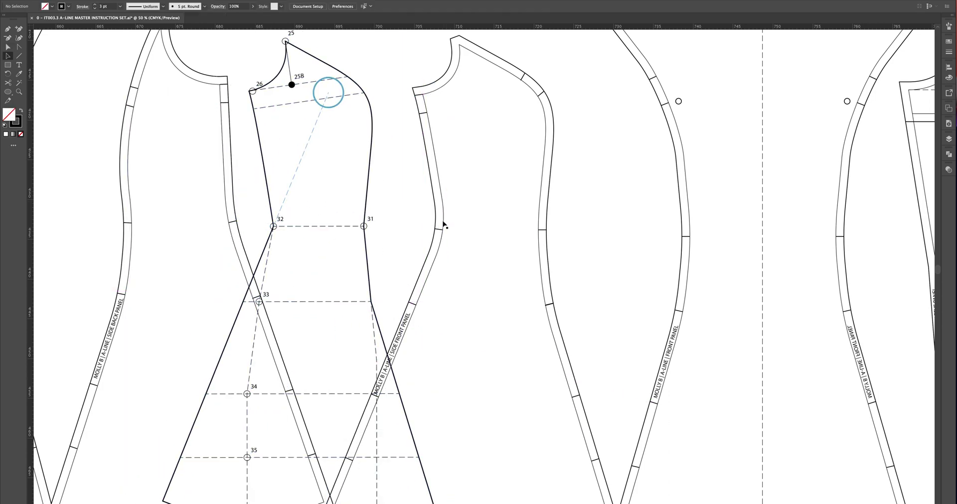
Inspect the rounded waist corner on the finished side front panel and move the copied draft closer to it
key("v")
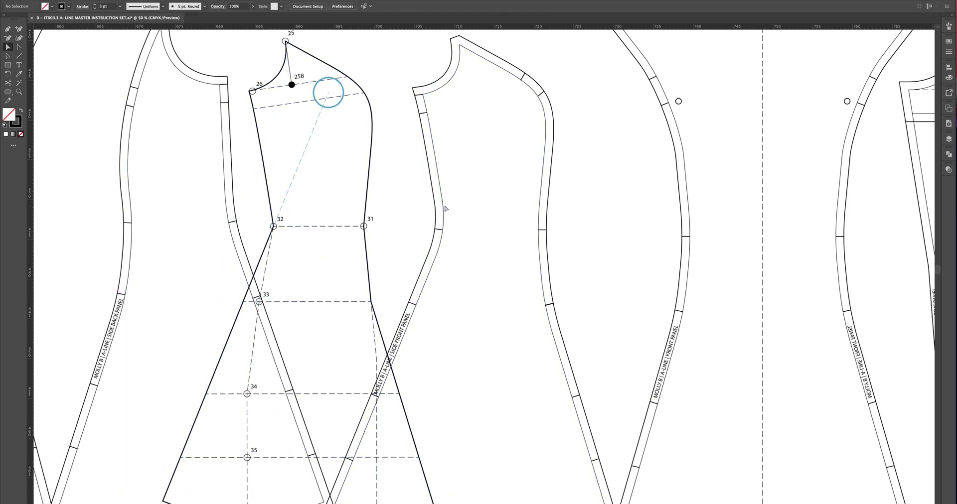
left_click(436, 258)
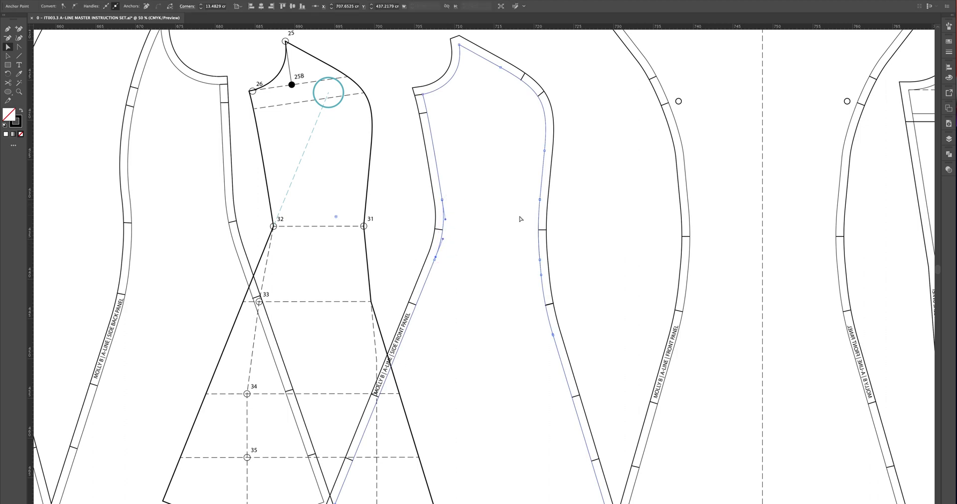
left_click(318, 210)
left_click_drag(270, 213, 312, 213)
key("v")
left_click(339, 246)
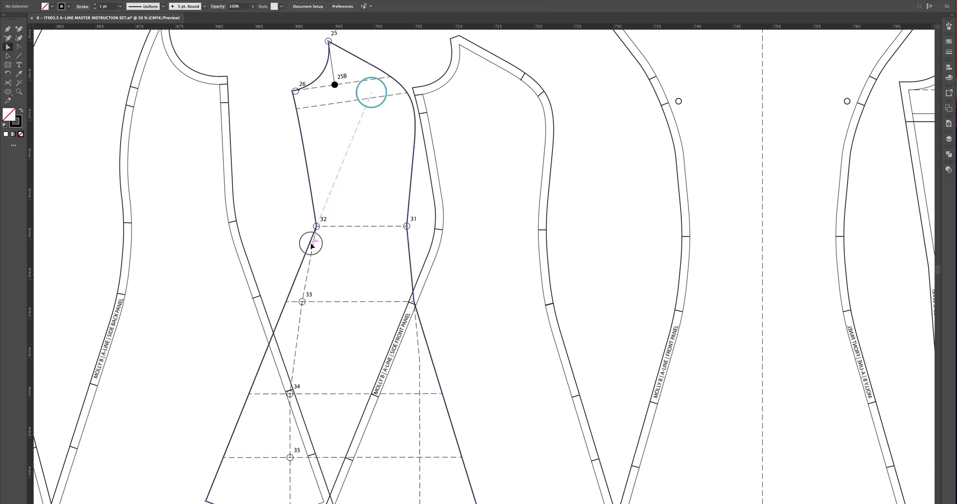
Round the waist corner at point 32 on the copied side front draft to a radius of about 25 cm
left_click(311, 244)
left_click(316, 227)
left_click(297, 216)
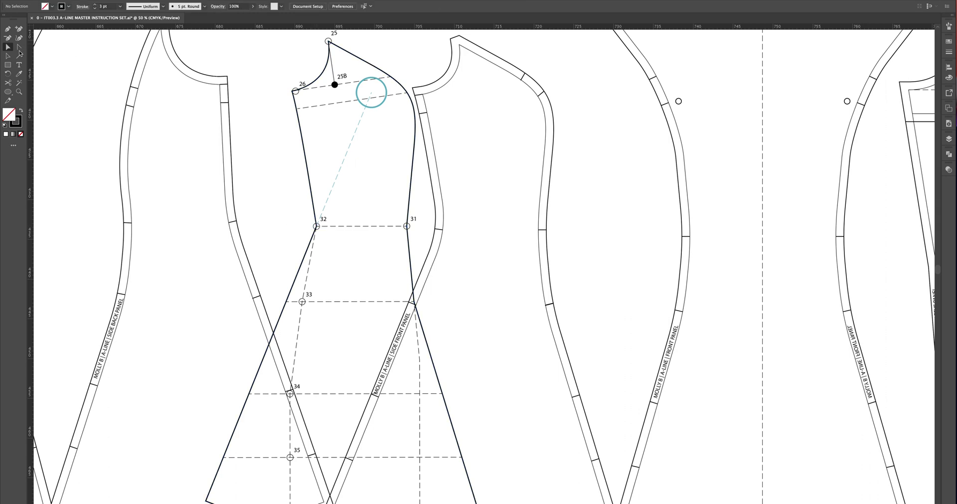
left_click(316, 226)
left_click(351, 227)
key("ctrl+equal")
key("ctrl+equal")
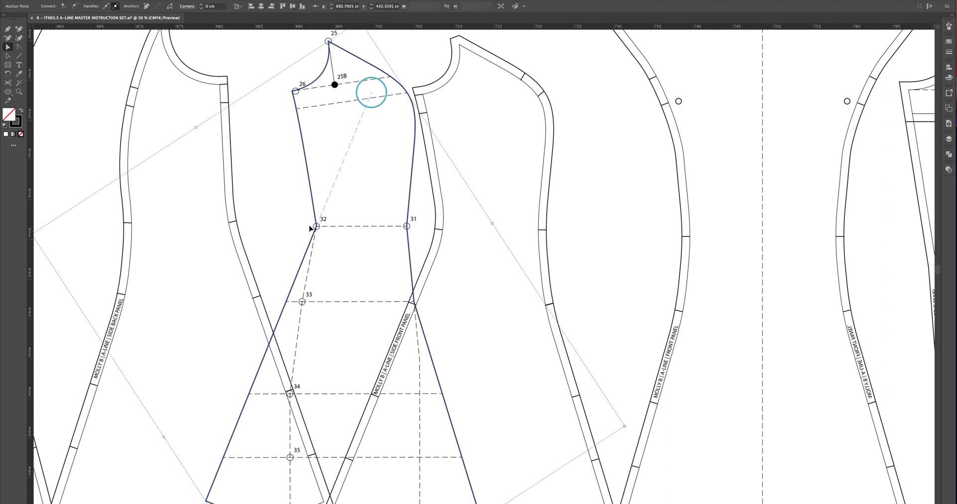
key("ctrl+minus")
key("ctrl+minus")
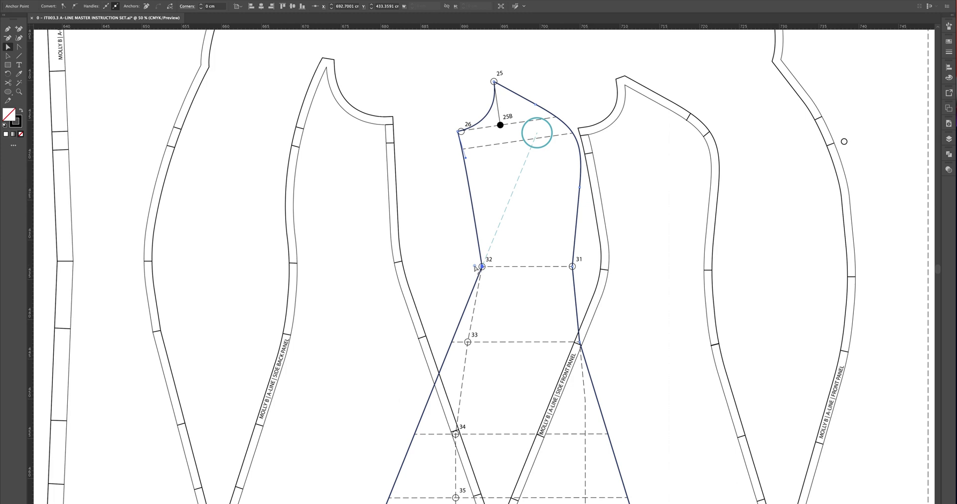
left_click_drag(476, 268, 272, 266)
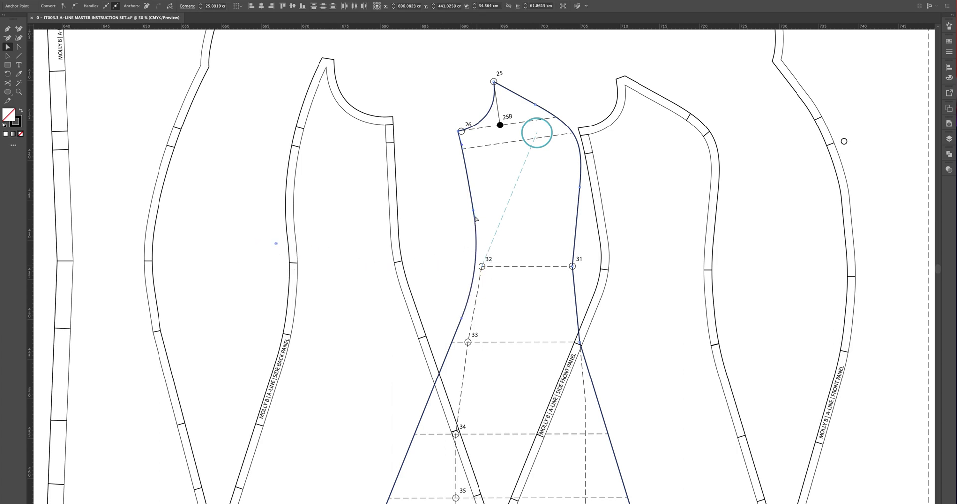
Undo the corner rounding at point 32 and delete the copied side front draft
key("v")
key("ctrl+z")
left_click(452, 269)
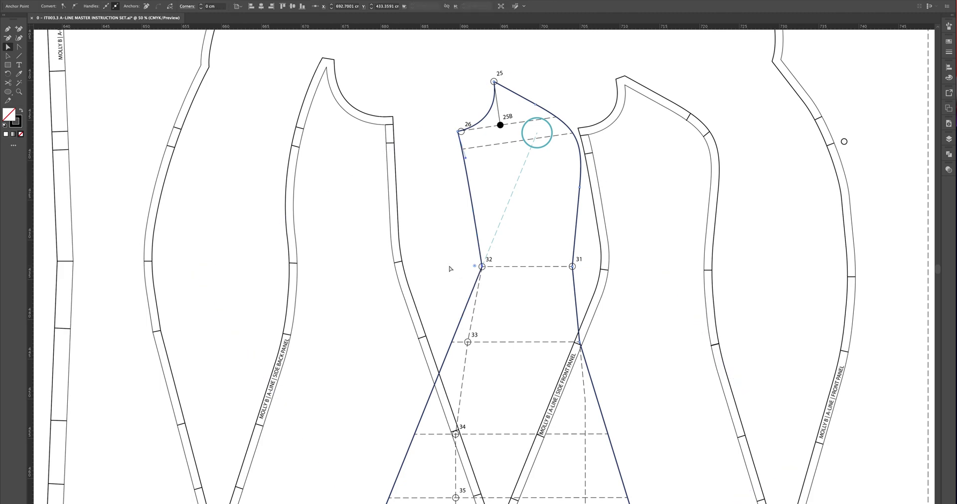
left_click(482, 261, "super")
key("super+minus")
key("super+minus")
key("super+minus")
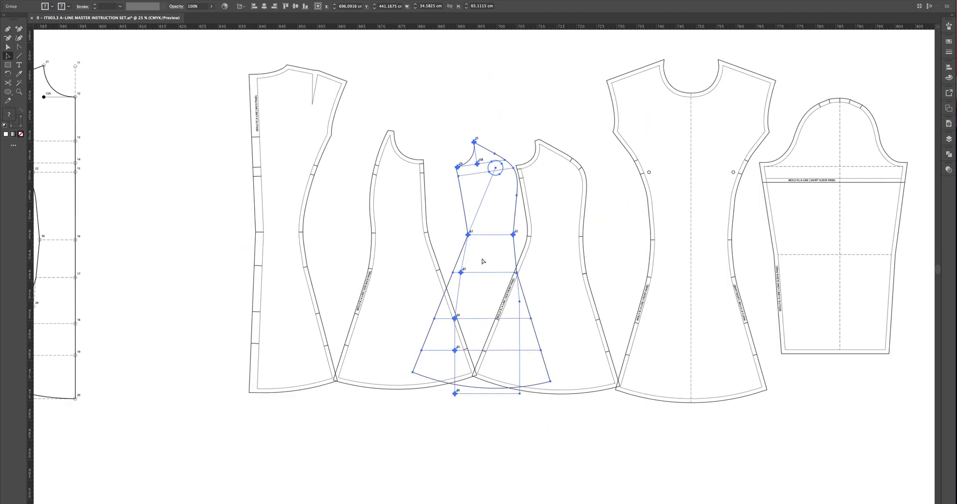
left_click_drag(340, 284, 540, 275)
key("Delete")
Round the waist corner at point 48 on the side back panel draft to a radius of about 21.6 cm
left_click_drag(264, 237, 587, 289)
key("super+plus")
key("super+plus")
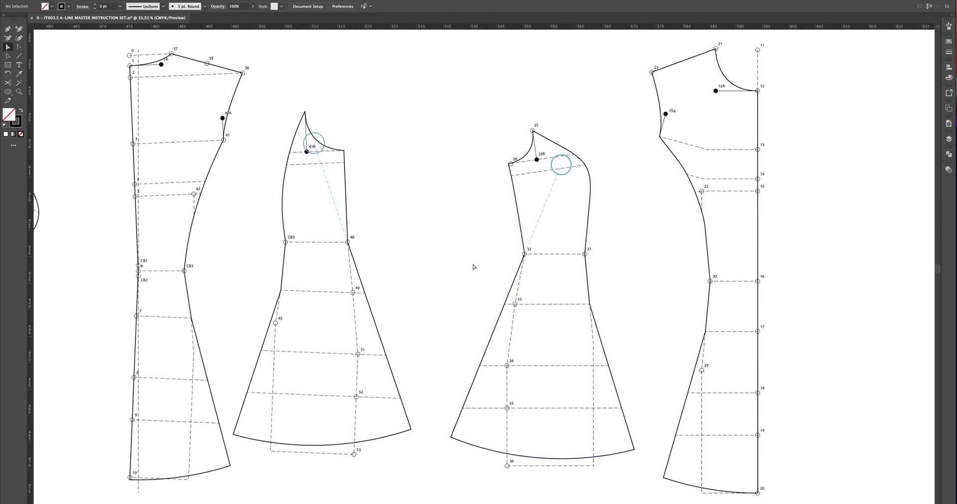
key("ctrl+equal")
key("ctrl+equal")
left_click_drag(349, 276, 481, 267)
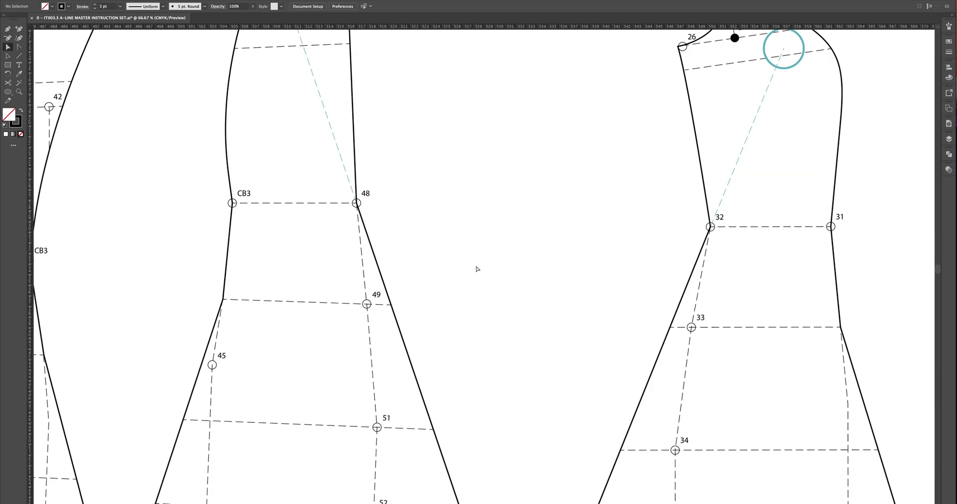
left_click_drag(442, 225, 444, 264)
left_click(359, 242)
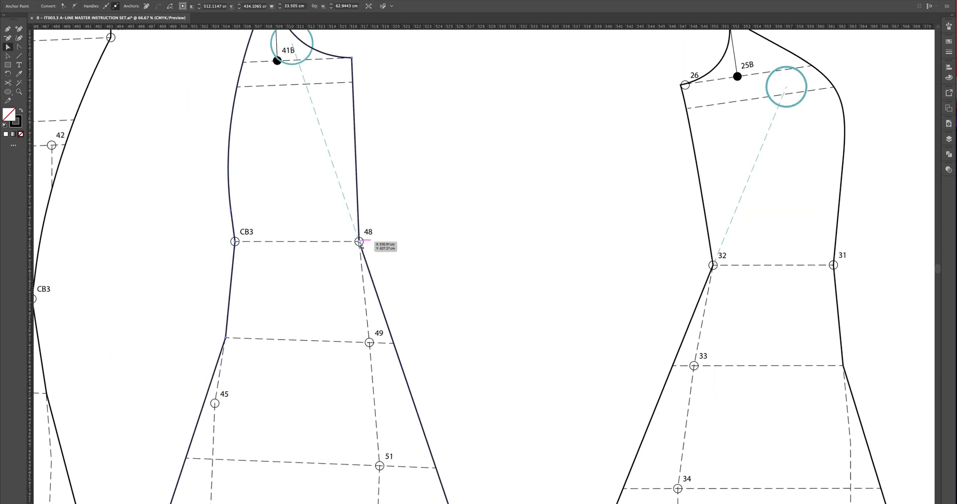
left_click(427, 247)
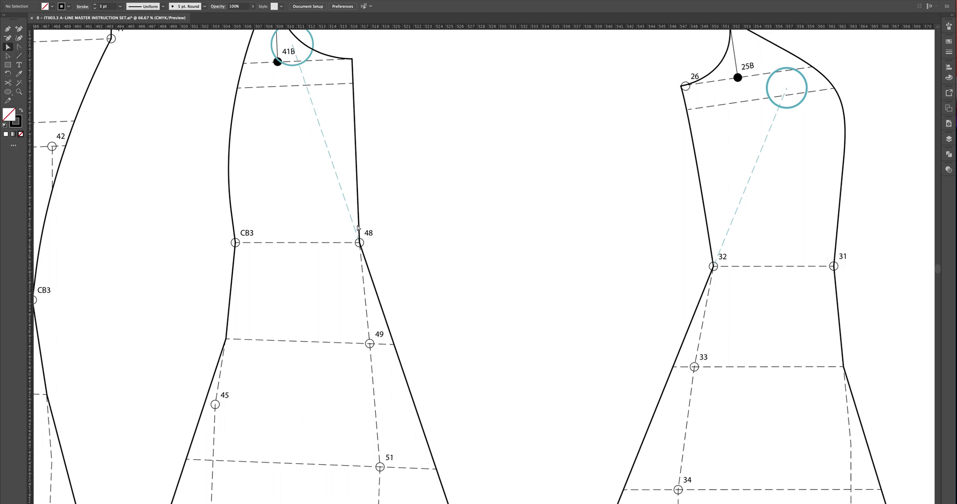
left_click(359, 242)
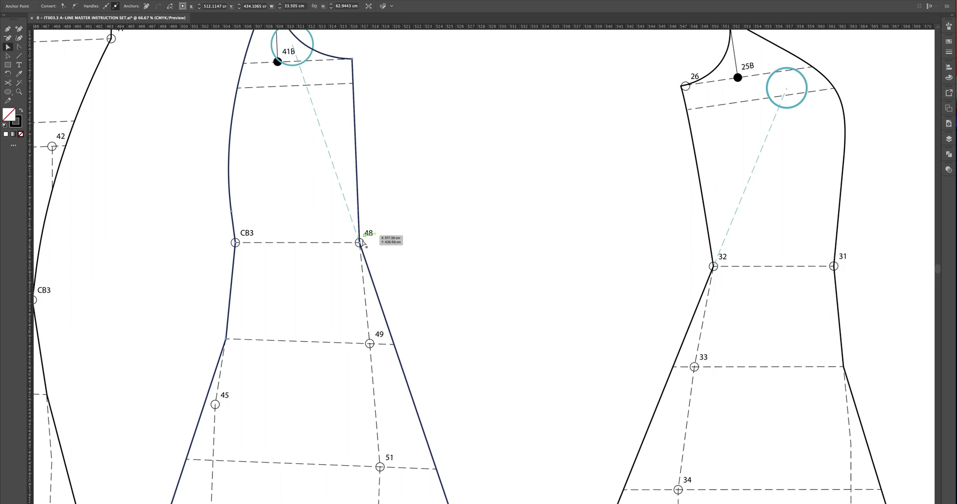
left_click(368, 243)
left_click_drag(368, 244, 598, 257)
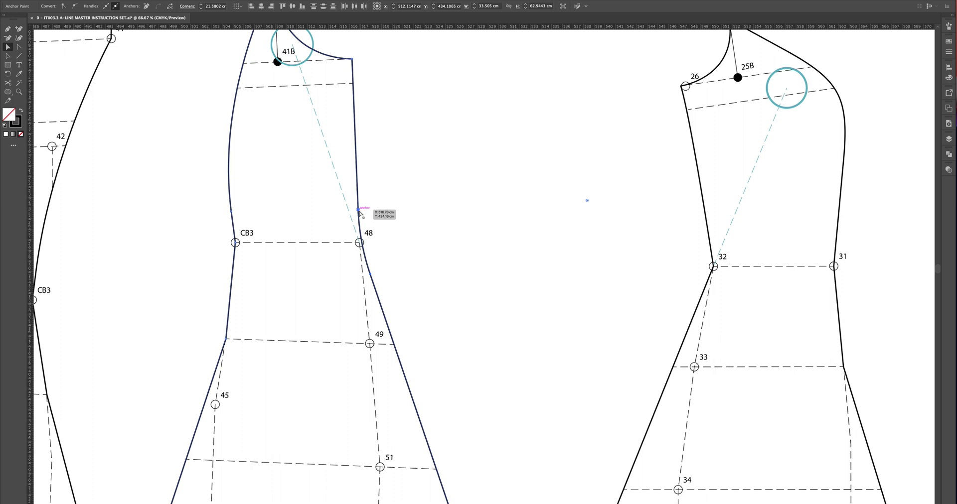
Measure the vertical distance from the start of the rounded curve down to point 48 with the Line Segment tool
left_click(18, 56)
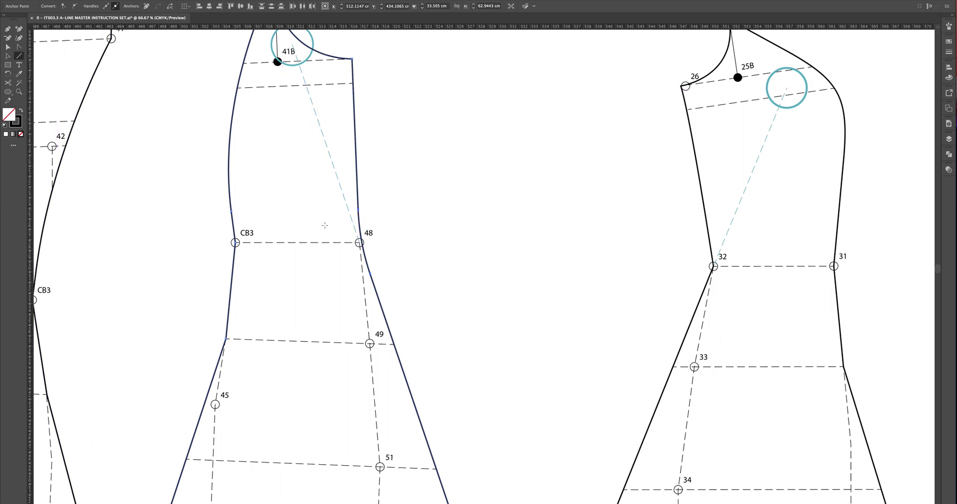
left_click_drag(358, 209, 358, 243)
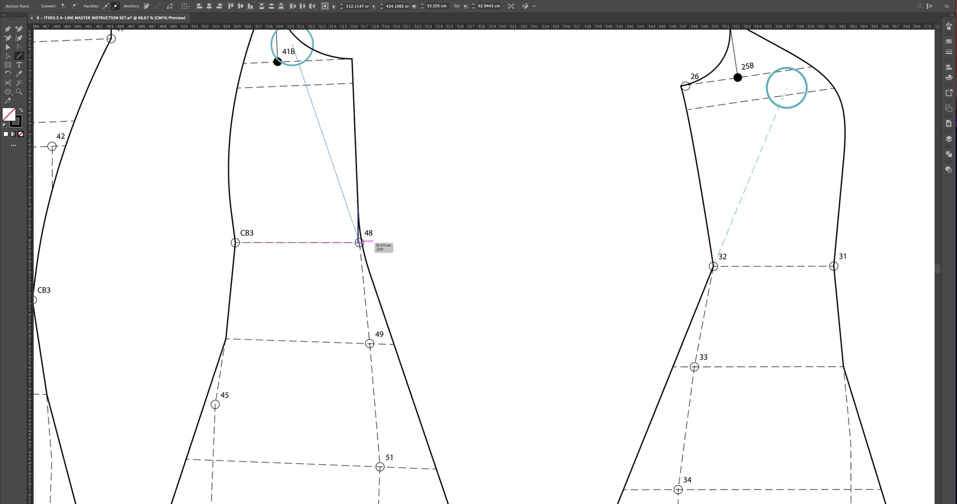
left_click_drag(359, 242, 359, 243)
left_click(388, 227, "super")
key("v")
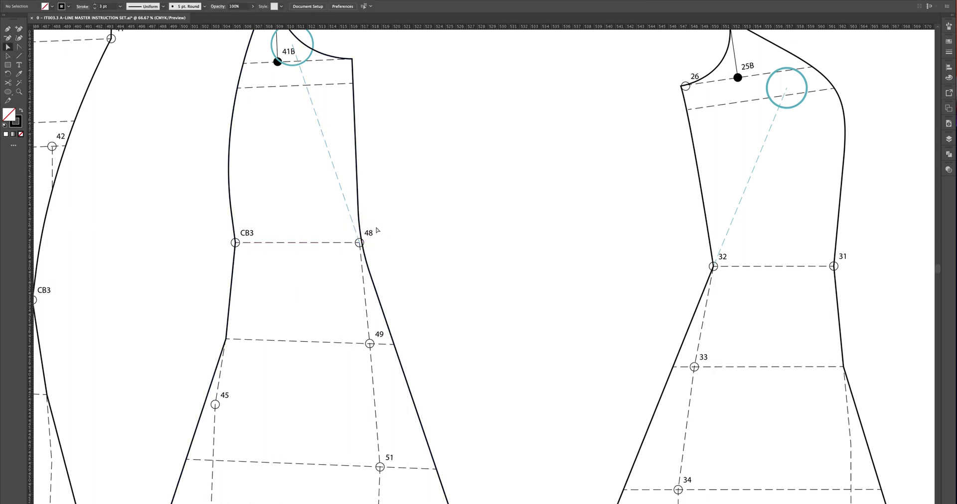
Reset the rounded waist corner at point 48 to a sharp corner with a 0 cm radius
left_click(359, 226)
left_click(402, 232)
left_click(582, 202)
left_click(371, 242)
left_click_drag(370, 243, 356, 243)
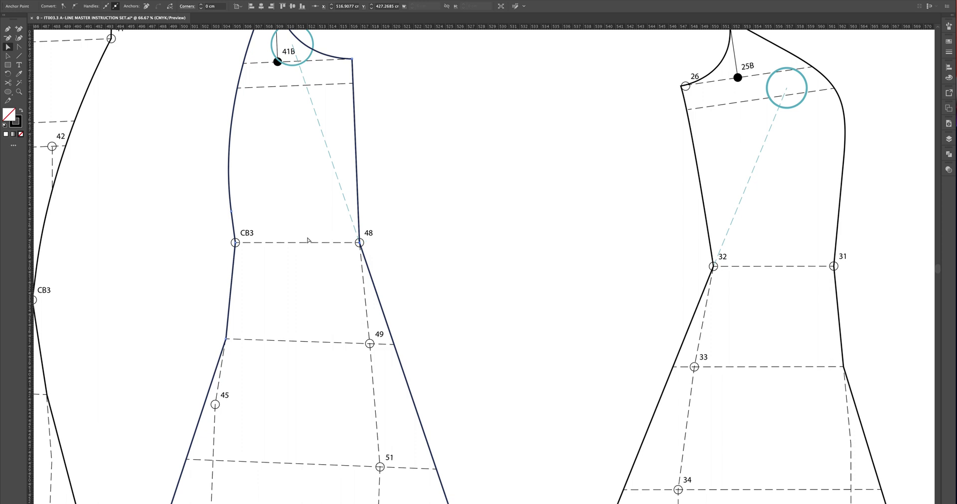
left_click(307, 239)
scroll(223, 183, "left", 1)
left_click(20, 56)
left_click_drag(328, 247, 423, 250)
key("a")
left_click(417, 224)
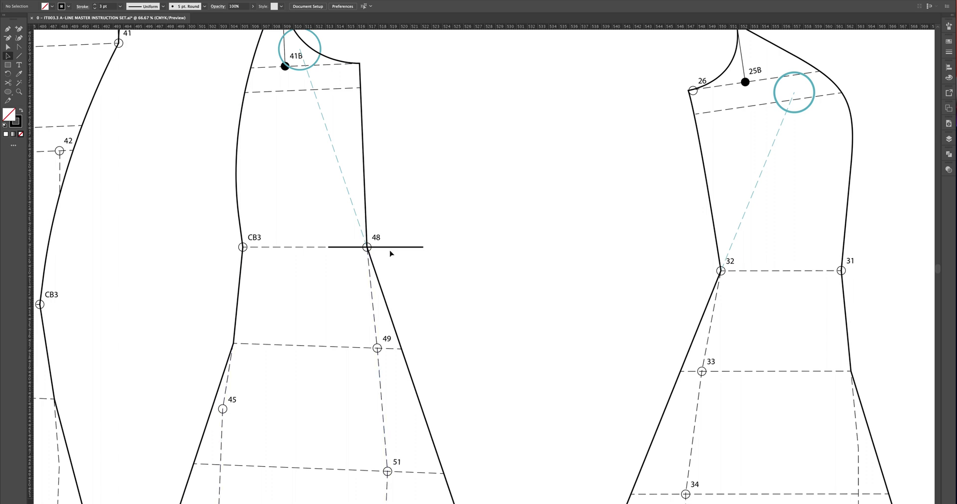
left_click(390, 247)
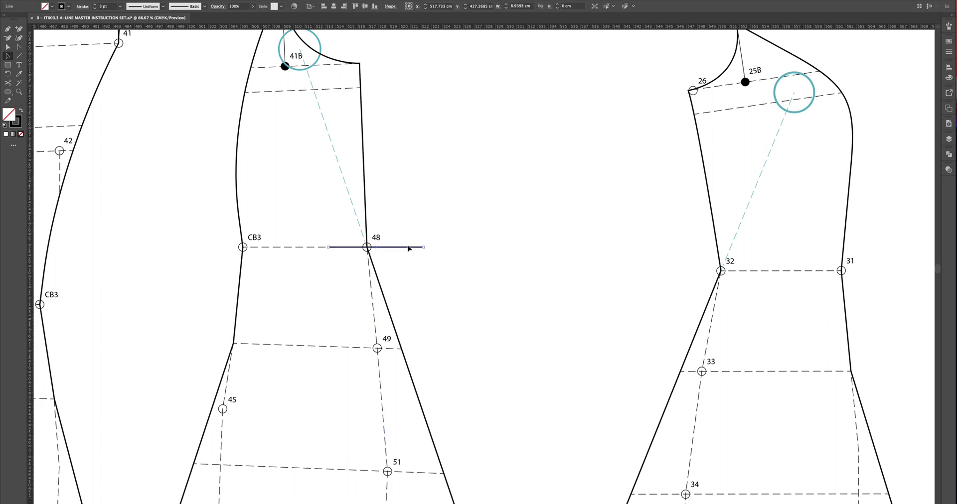
key("Delete")
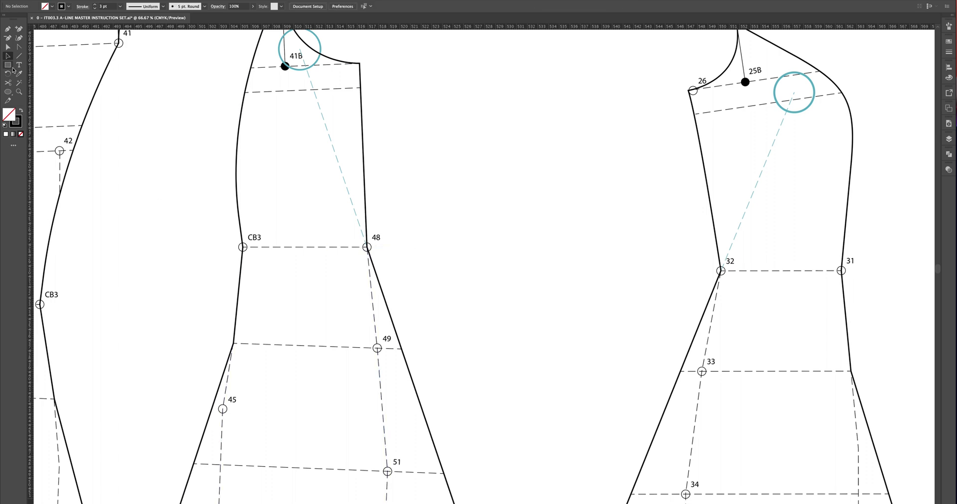
Draw a horizontal line about 9.6 cm long through point 48 and place a copy of it 3.5 cm above
left_click_drag(243, 247, 423, 246)
key("a")
key("super+shift+a")
left_click(378, 247)
key("Return")
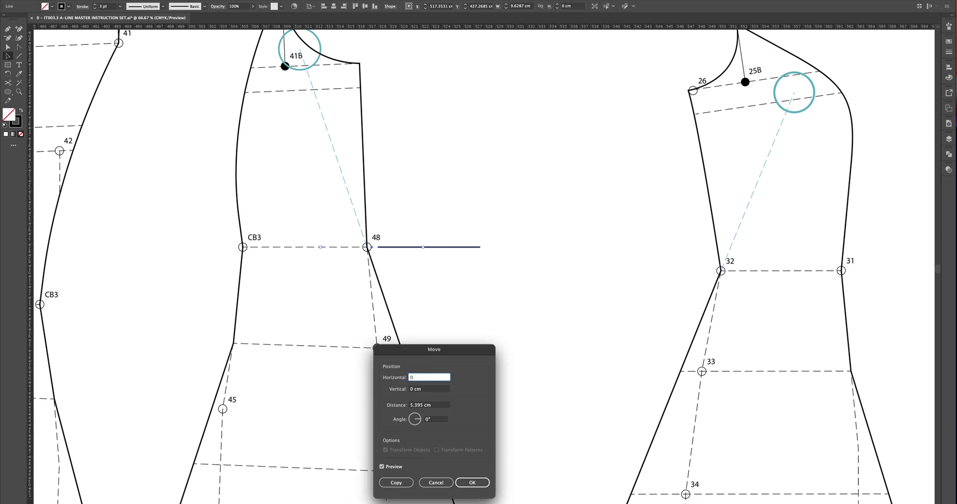
key("Tab")
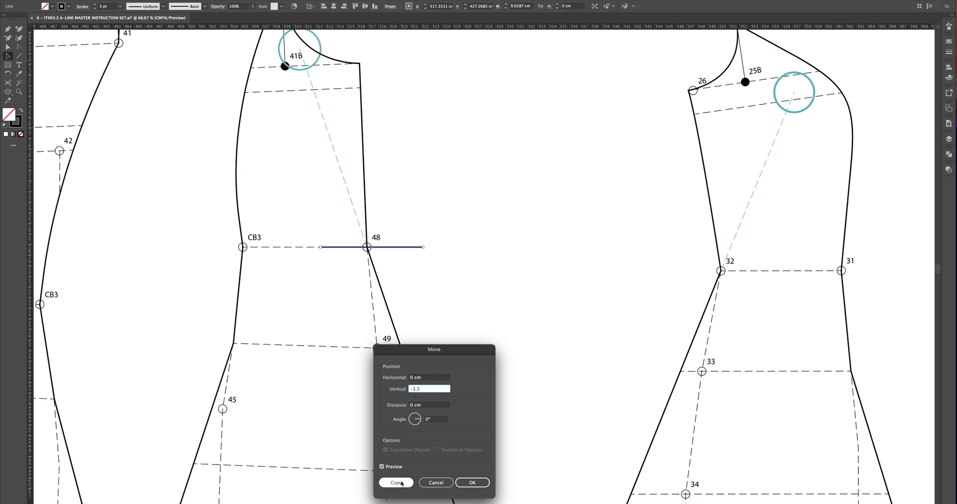
left_click(396, 483)
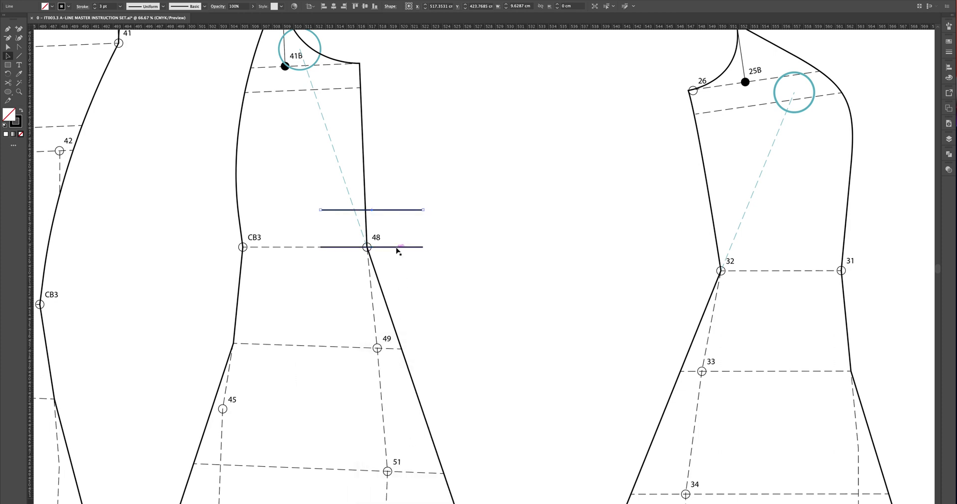
Place a copy of the horizontal line through point 48 3.5 cm below it
scroll(408, 254, "right", 1)
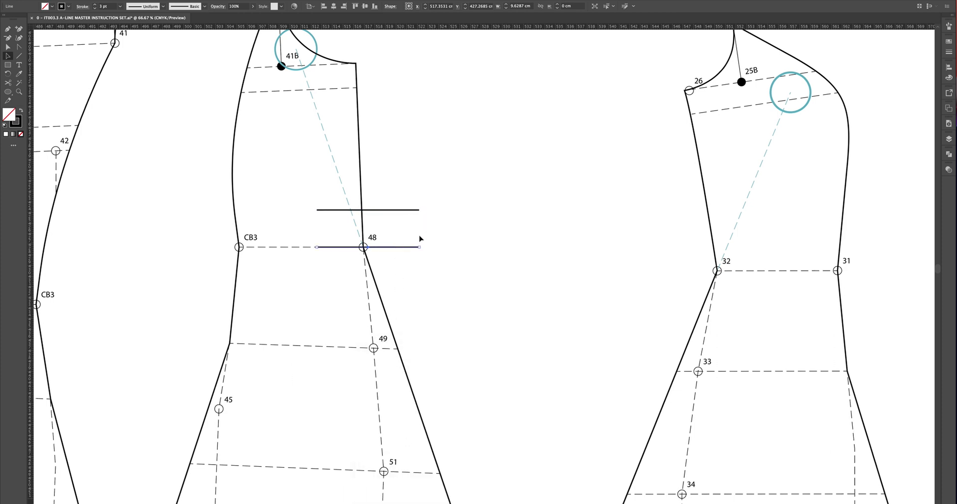
key("Return")
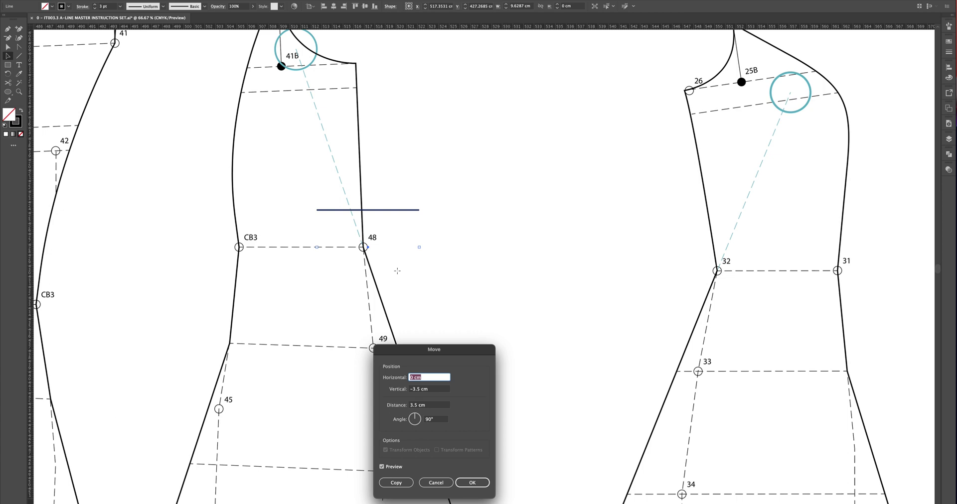
type("0")
key("Tab")
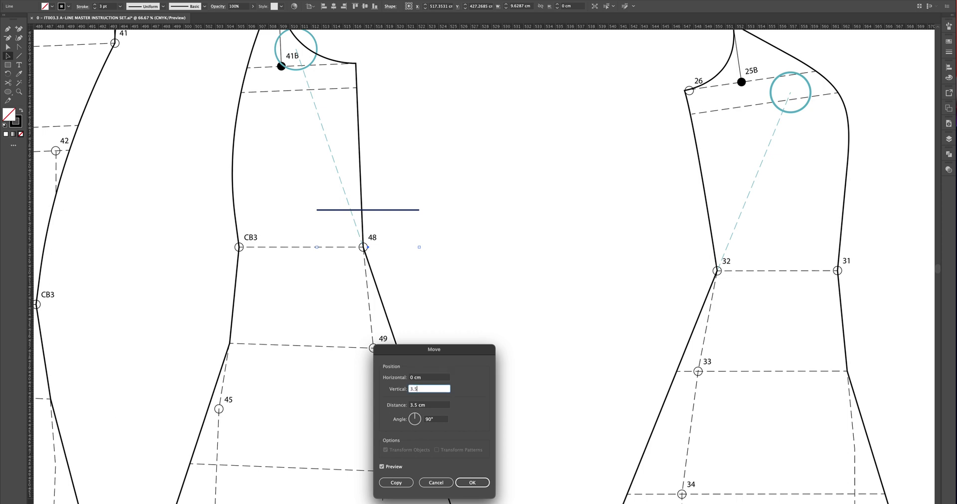
left_click(396, 483)
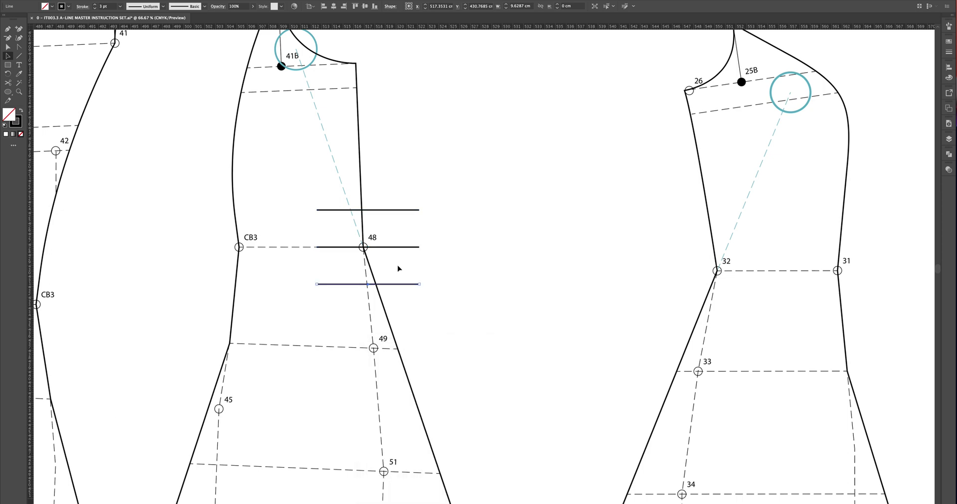
Apply the teal dashed construction line's appearance to the three horizontal lines around point 48 and group them
key("i")
left_click(342, 181)
key("v")
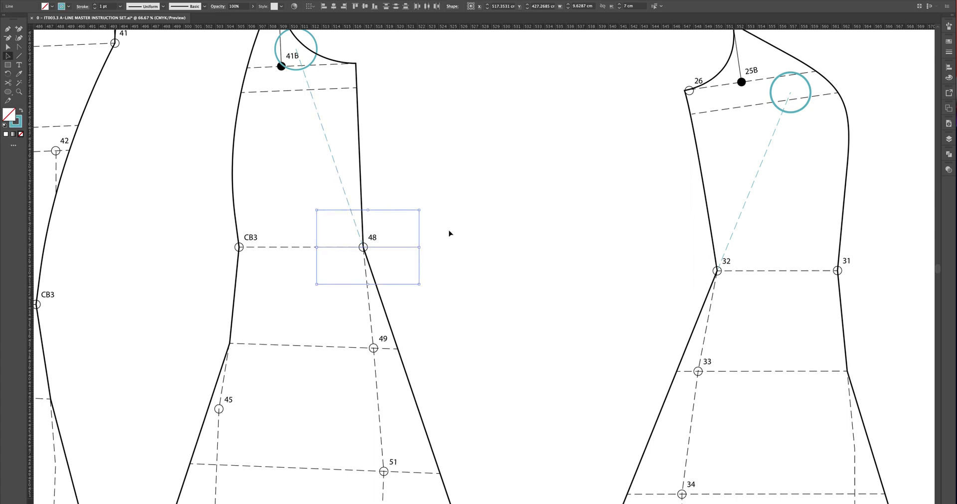
left_click(90, 0)
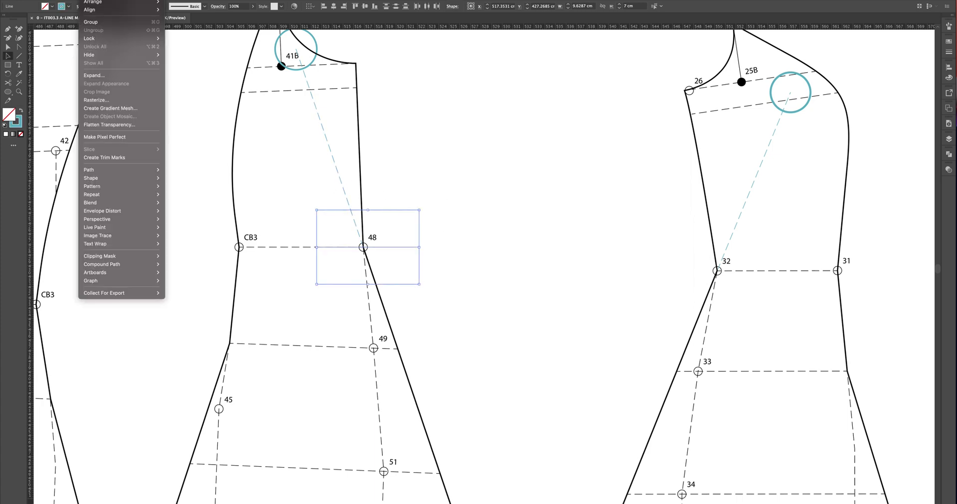
left_click(103, 22)
key("ctrl+g")
left_click_drag(406, 211, 491, 163)
left_click(487, 204)
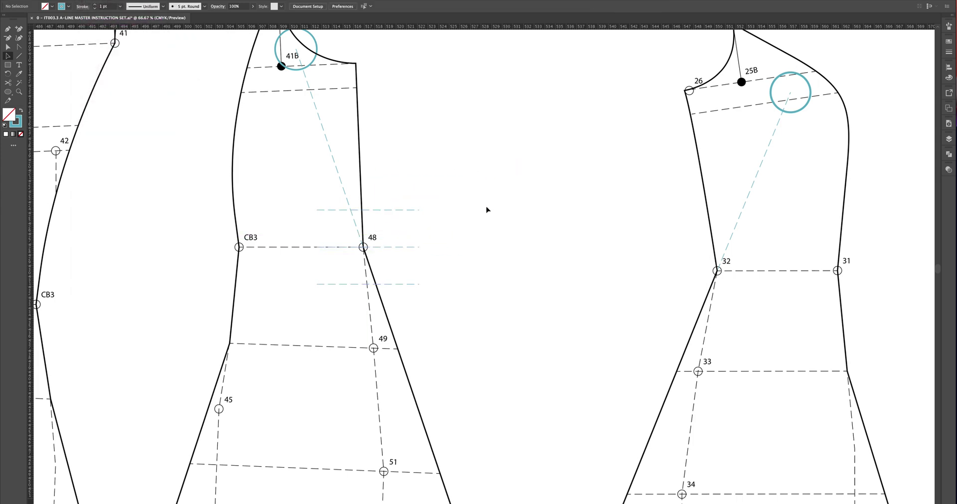
Add anchor points to the side back outline where the upper and lower guide lines cross it around point 48
key("a")
left_click(379, 287)
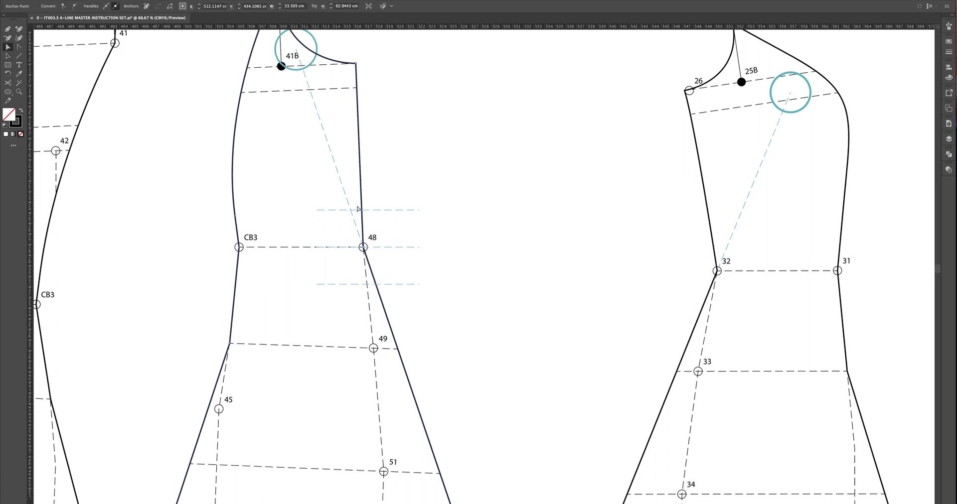
left_click(383, 188)
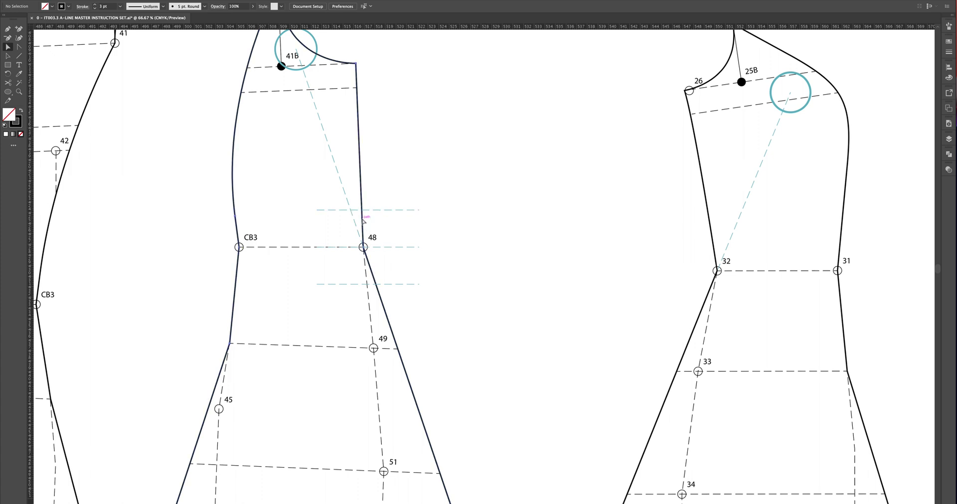
left_click(365, 247)
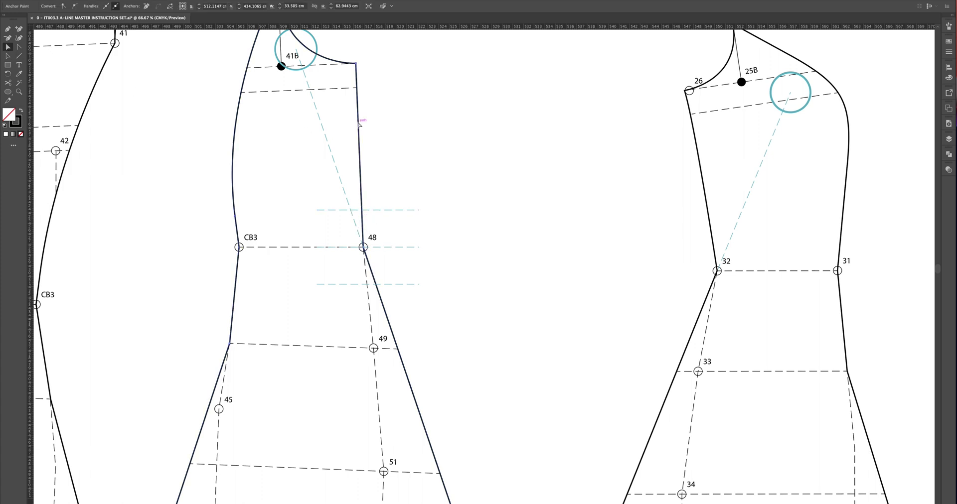
left_click(20, 30)
left_click(364, 209)
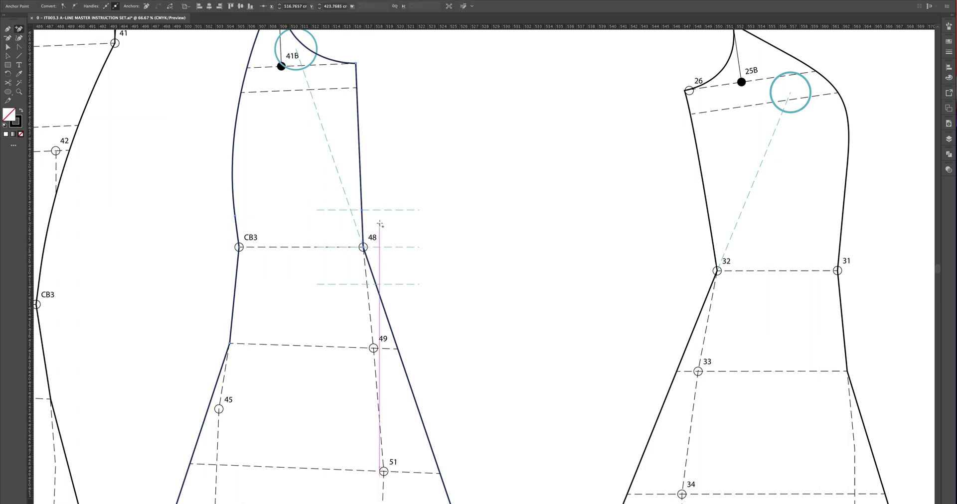
left_click(379, 285)
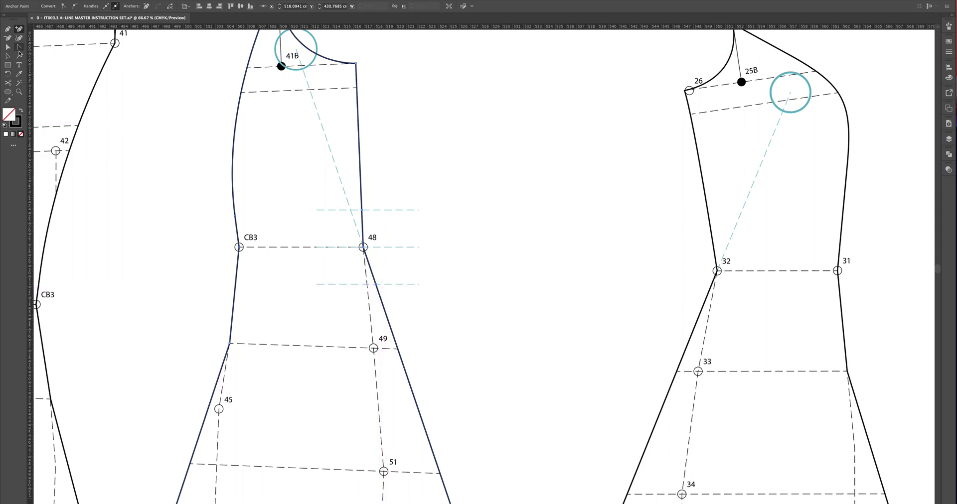
Round the waist corner at point 48 up to the outer guide lines, with a radius of about 24.3 cm
left_click(364, 247)
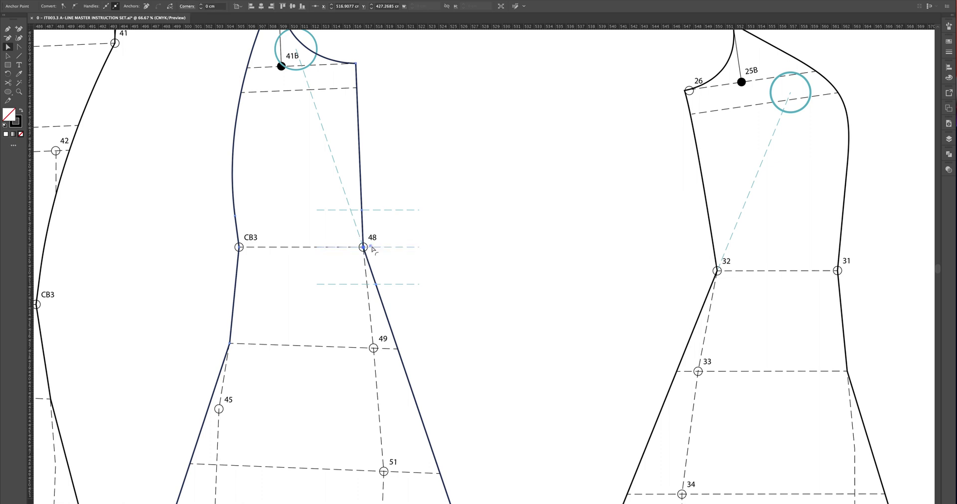
left_click_drag(371, 249, 671, 194)
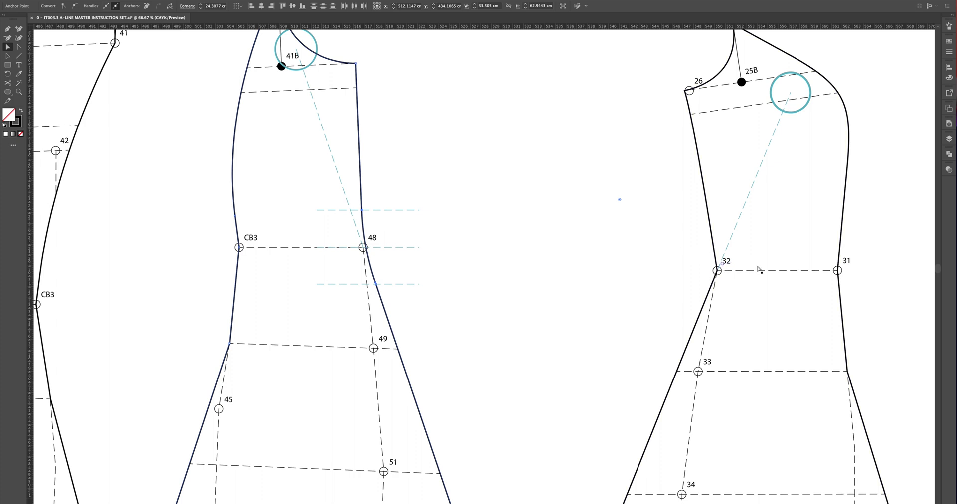
left_click(839, 271)
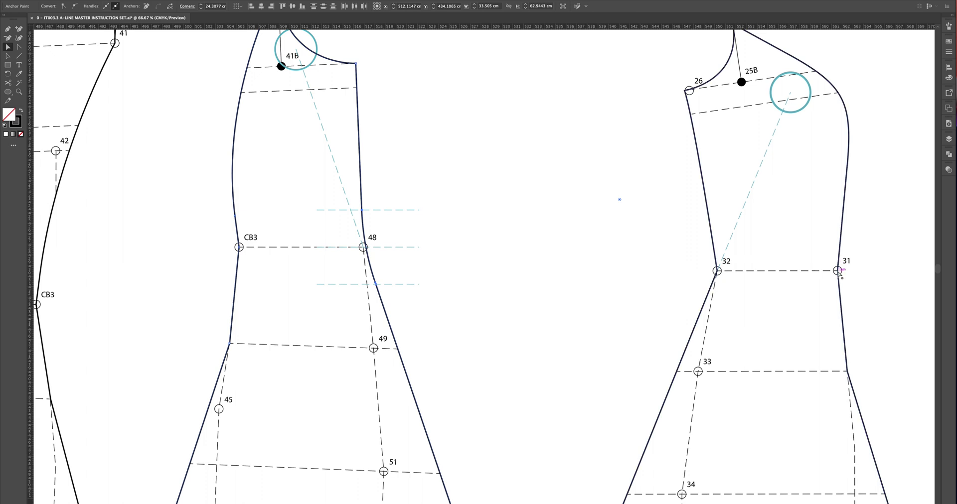
left_click(839, 274, "shift")
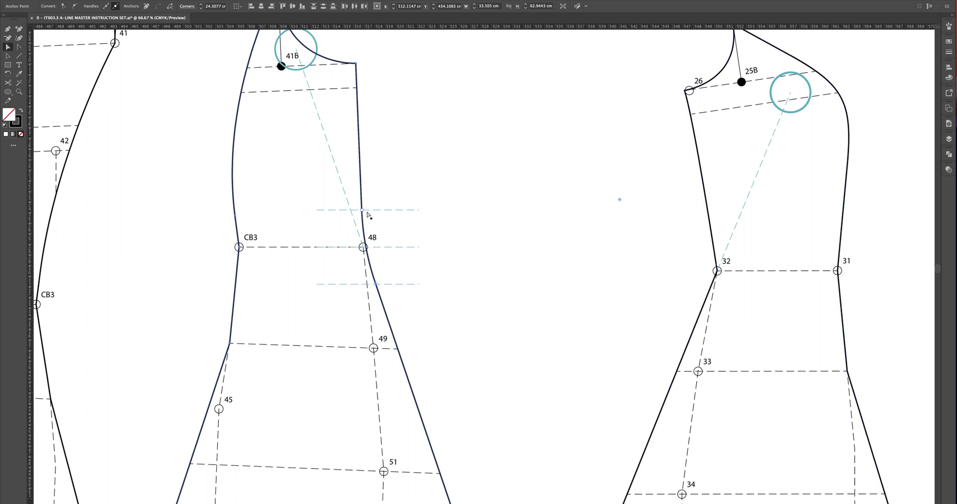
left_click(412, 230)
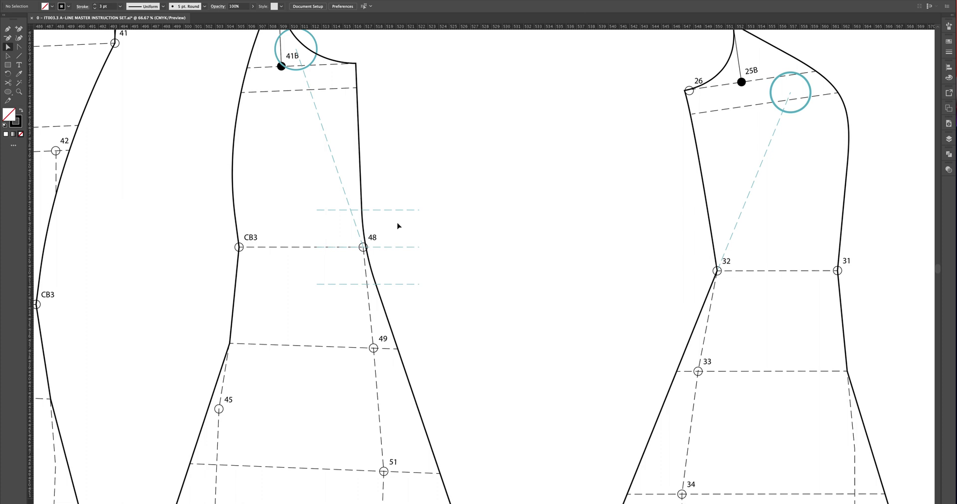
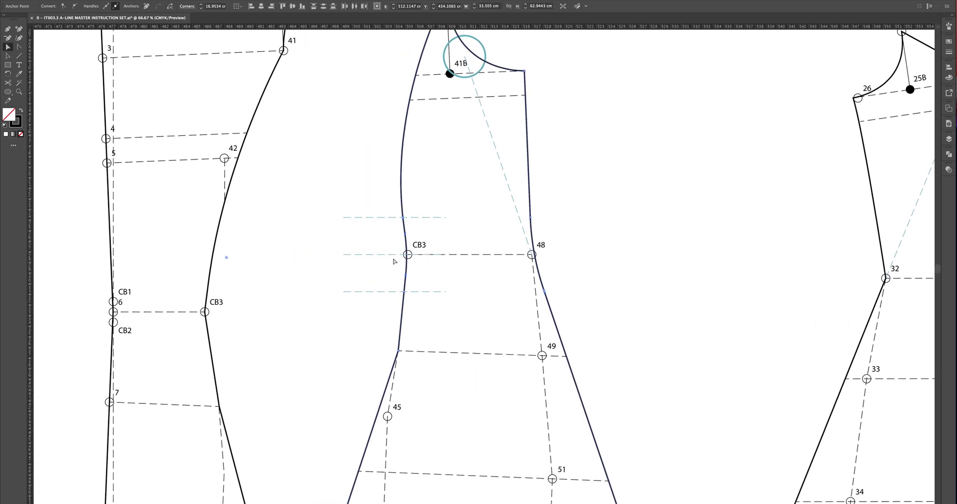
Round the CB3 waist corner of the side back panel to a radius of about 17 cm
left_click_drag(225, 258, 65, 263)
left_click(447, 234)
Move the guide line group onto the CB3 waist corner of the back panel, with the middle line on the waist
left_click_drag(409, 222, 221, 279)
scroll(303, 230, "down", 3)
scroll(303, 229, "down", 1)
left_click(241, 218)
mouse_move(239, 205)
left_mouse_down()
mouse_move(378, 152)
mouse_move(236, 208)
left_mouse_up()
left_click(245, 182)
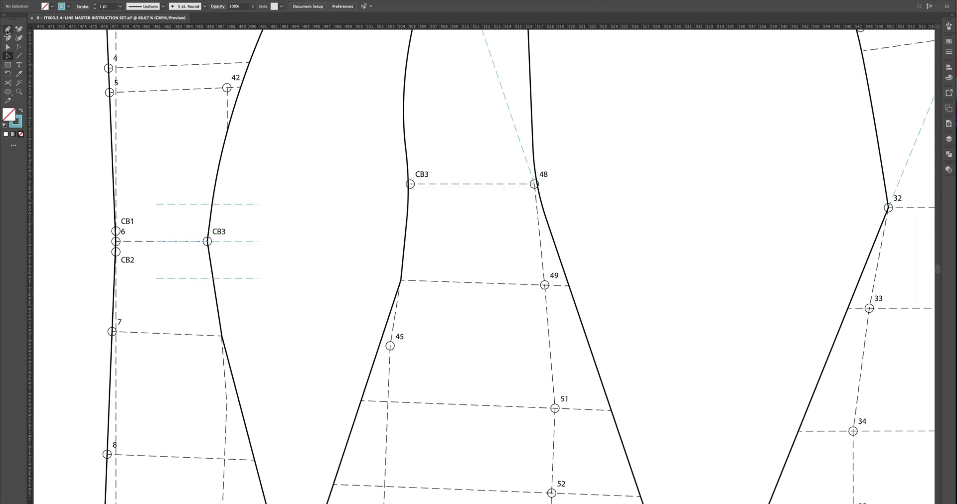
Add anchor points where the outer guide lines cross the back panel's edge around CB3 and delete the upper one
left_click(223, 161)
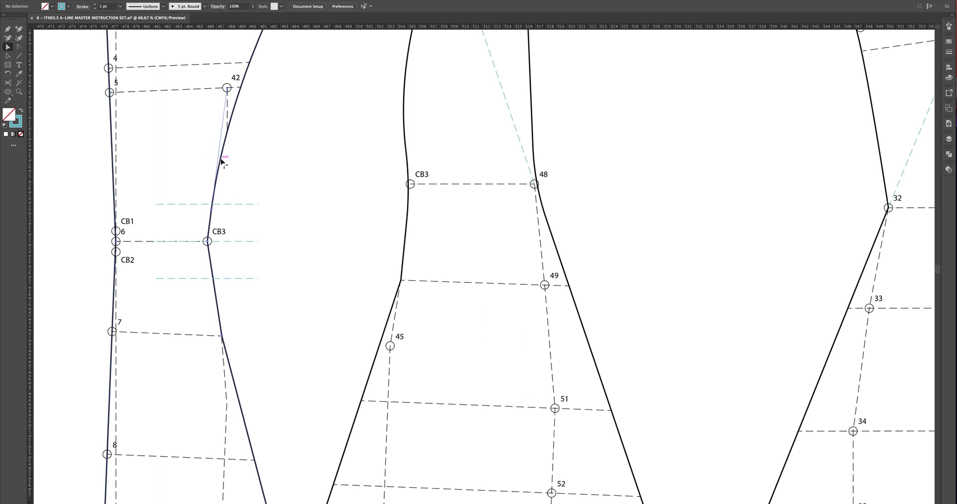
left_click(212, 204)
left_click(213, 278)
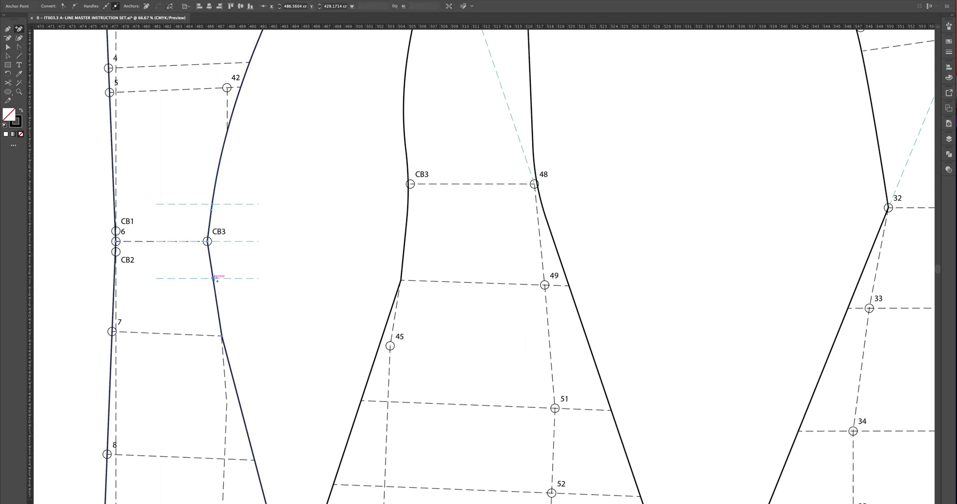
left_click(8, 37)
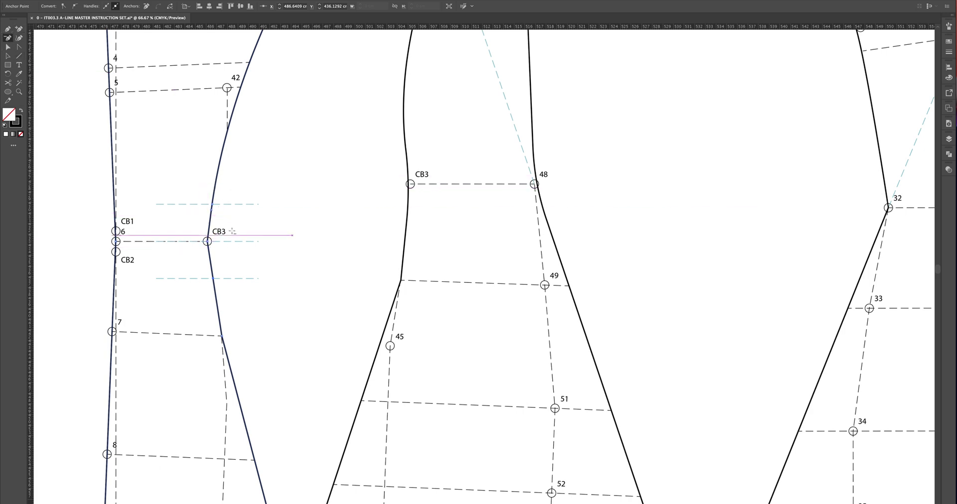
left_click(212, 205)
Round the CB3 waist corner of the back panel between the outer guide lines
left_click(7, 47)
left_click(207, 242)
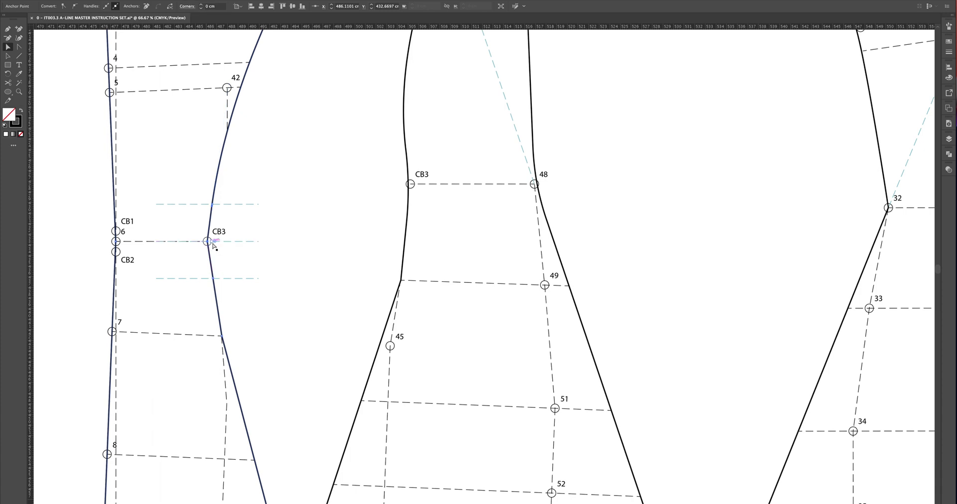
left_click_drag(218, 245, 603, 255)
left_click(347, 244)
Move the guide line group from the back panel to the side back panel's hip corner above point 45
scroll(330, 265, "right", 2)
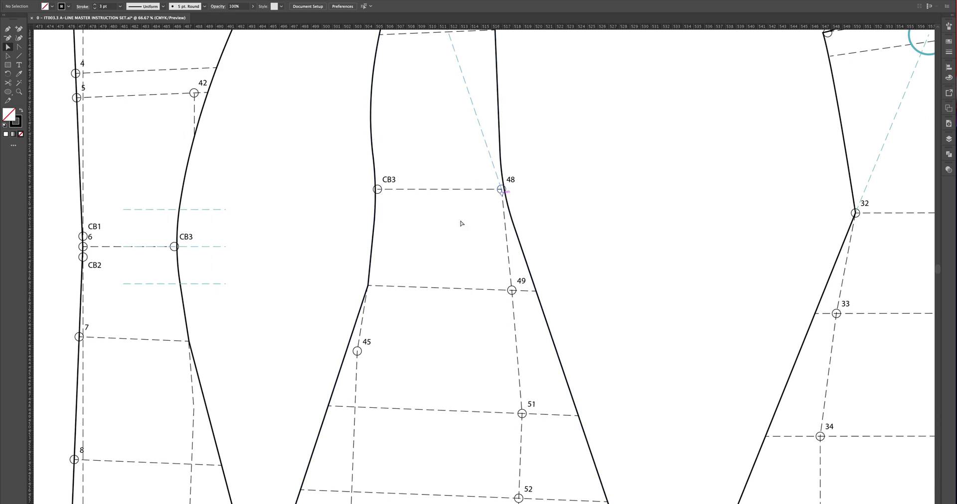
left_click(370, 269)
scroll(395, 229, "down", 2)
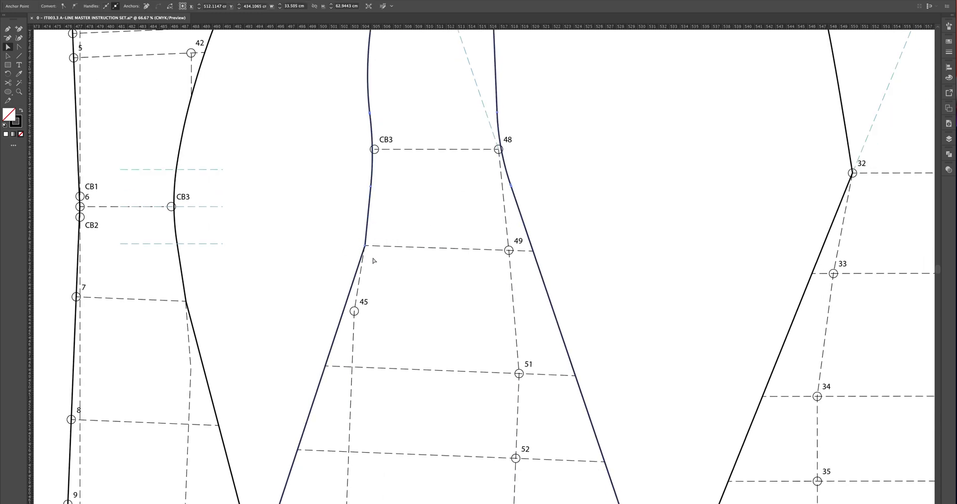
left_click(384, 254)
left_click(8, 56)
left_click(197, 169)
left_click_drag(210, 209, 389, 248)
Nudge the guide line group so its middle line runs through the side back panel's hip corner
key("Right")
key("Right")
key("Right")
key("Down")
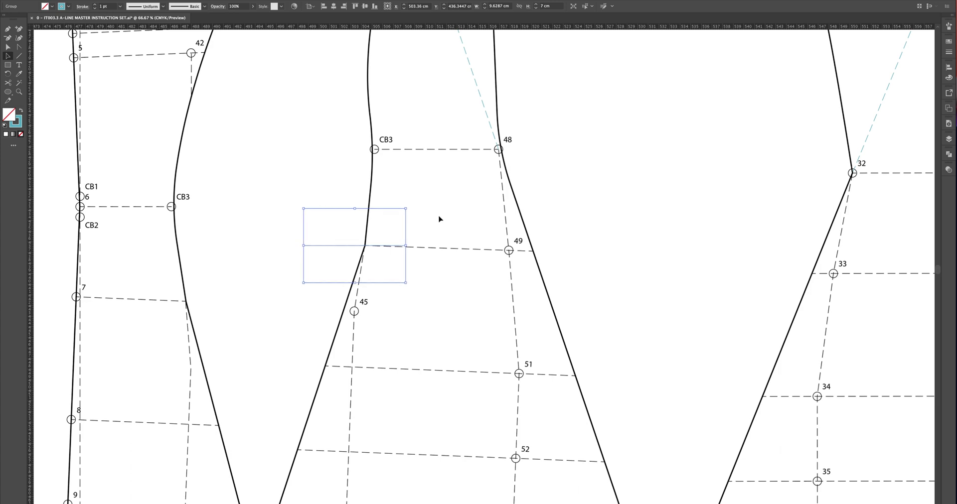
key("Down")
key("Down")
key("Up")
key("Up")
key("Up")
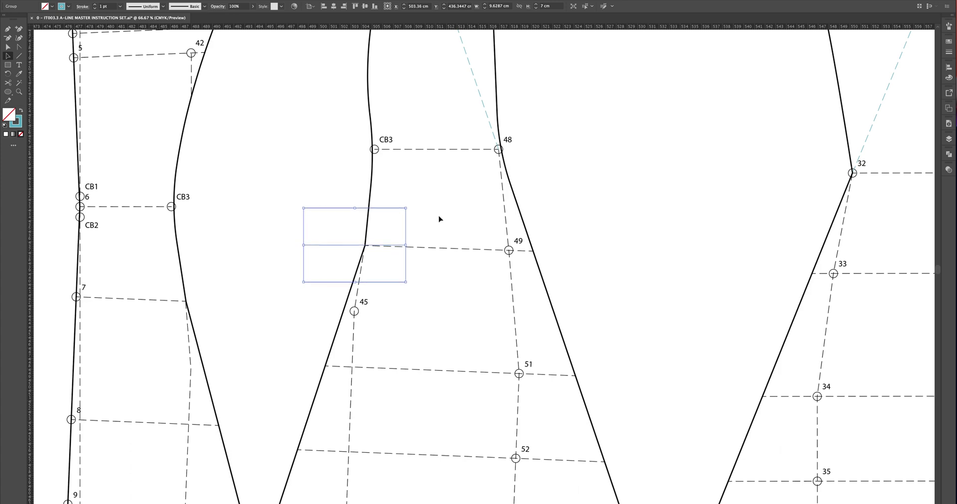
left_click(438, 224)
Add anchor points to the side back outline where the outer guide lines cross it around the hip corner above point 45
left_click(8, 47)
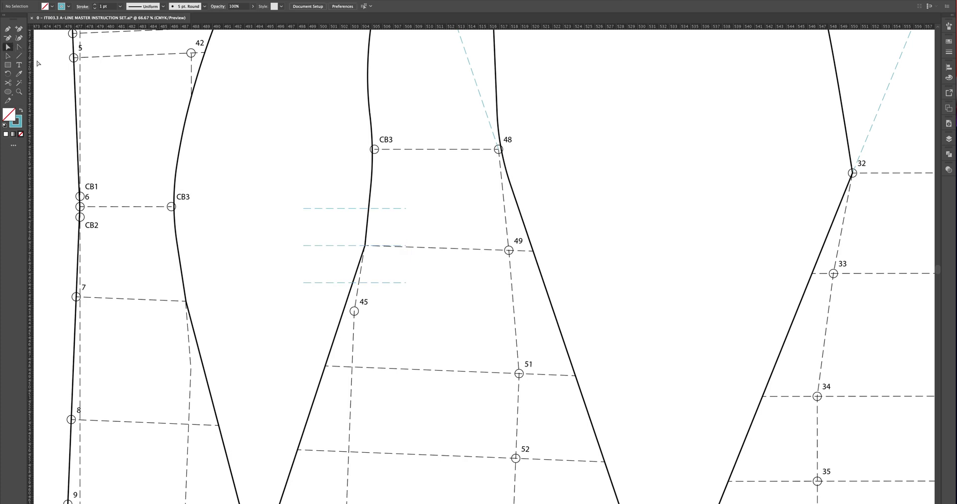
left_click(371, 194)
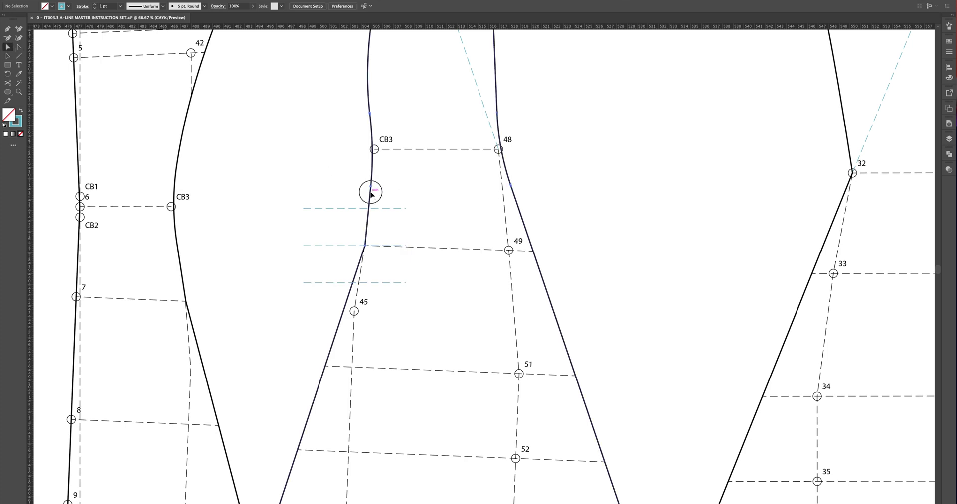
left_click(20, 29)
left_click(369, 209)
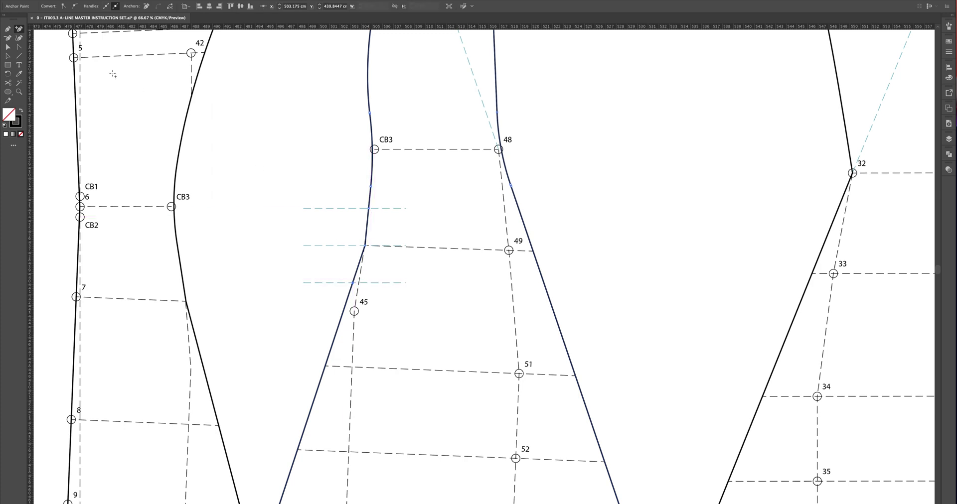
Round the side back panel's hip corner above point 45 between the guide lines
left_click(8, 47)
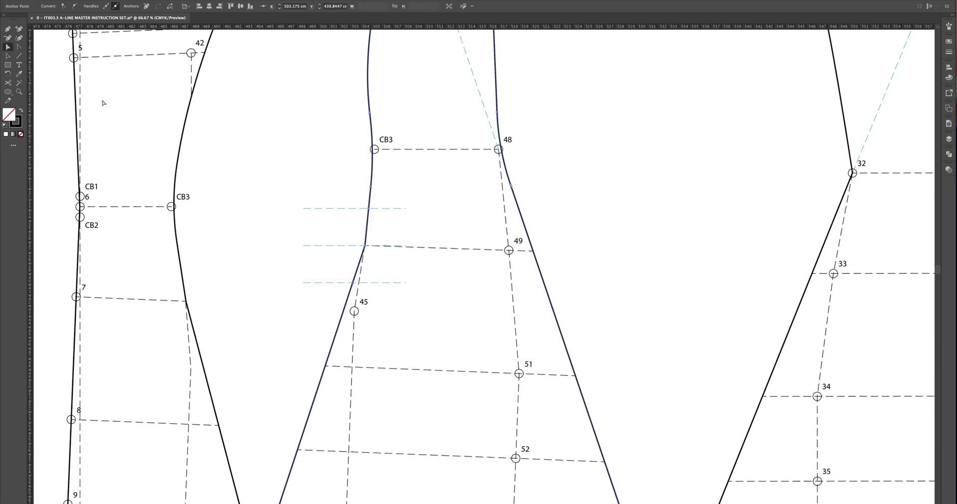
left_click(366, 246)
left_click_drag(358, 247, 26, 187)
left_click(372, 227)
Move the guide line group to point 32 on the side front panel and add anchor points where the outer lines cross the outline
left_click_drag(411, 209, 516, 196)
left_click(191, 99)
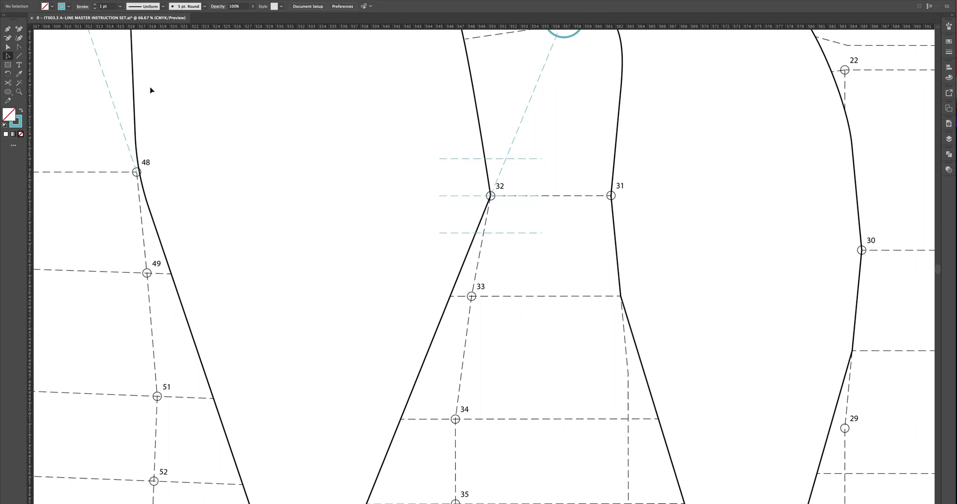
left_click(8, 46)
left_click(487, 176)
key("shift+c")
left_click(485, 159)
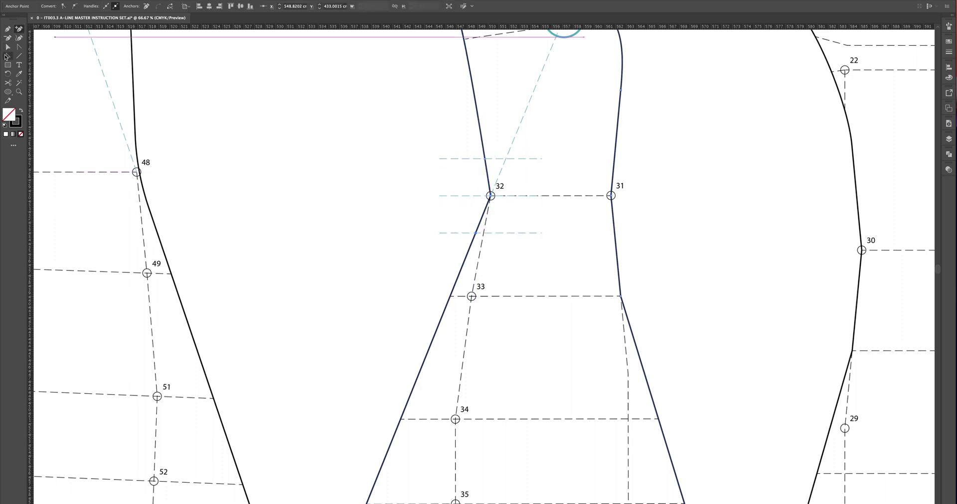
Round the side front panel's waist corner at point 32 between the outer guide lines
left_click_drag(485, 196, 218, 197)
left_click(692, 204)
Move the guide line group along the waist from point 32 to point 31 on the side front panel
left_click_drag(697, 207, 623, 205)
left_click_drag(439, 195, 555, 194)
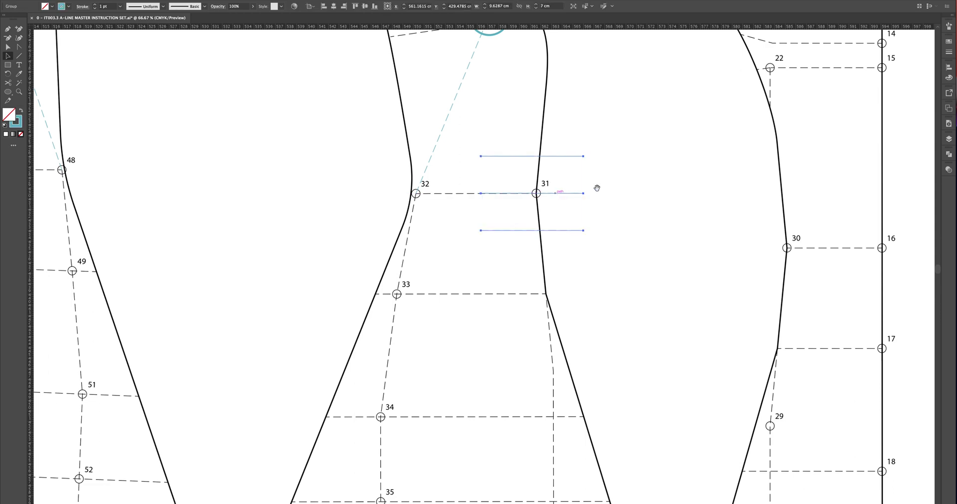
scroll(597, 188, "right", 2)
left_click(8, 47)
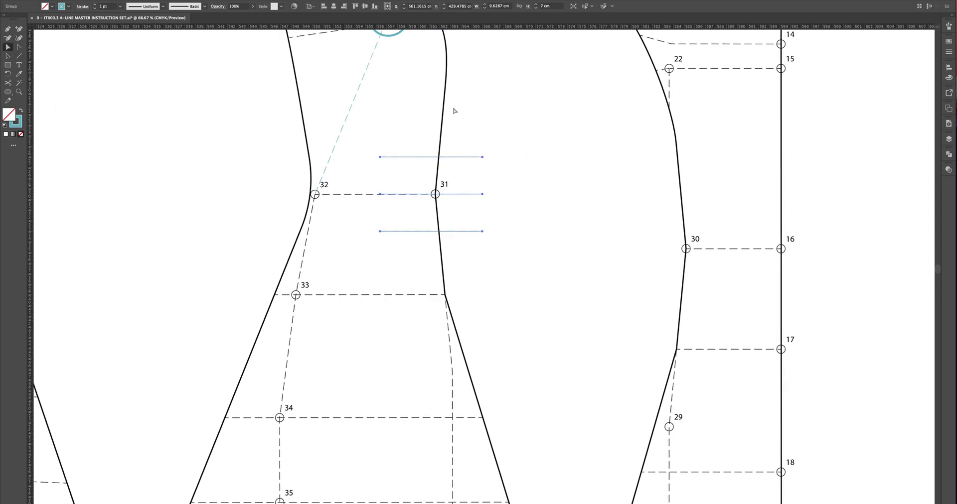
Add anchor points where the outer guide lines cross the side front panel's outline at point 31 and round the waist corner between them
left_click(442, 132)
left_click(19, 29)
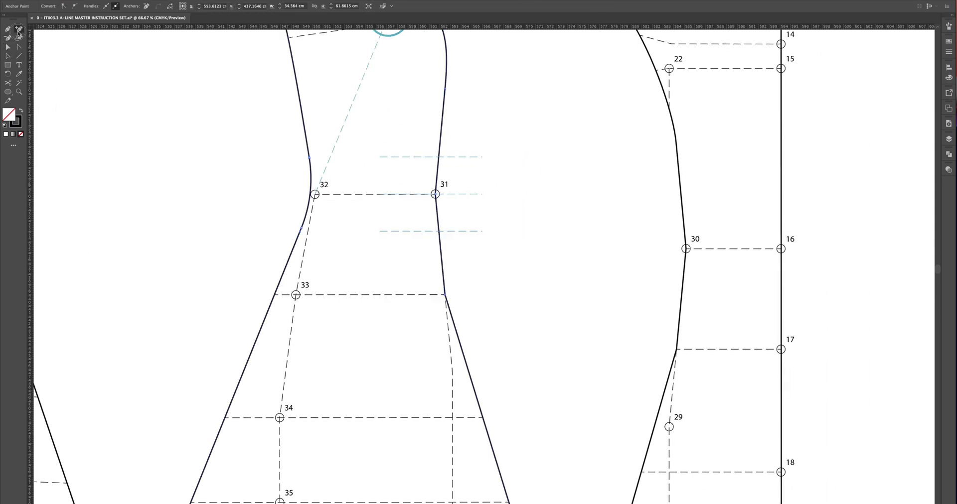
left_click(439, 157)
left_click(440, 231)
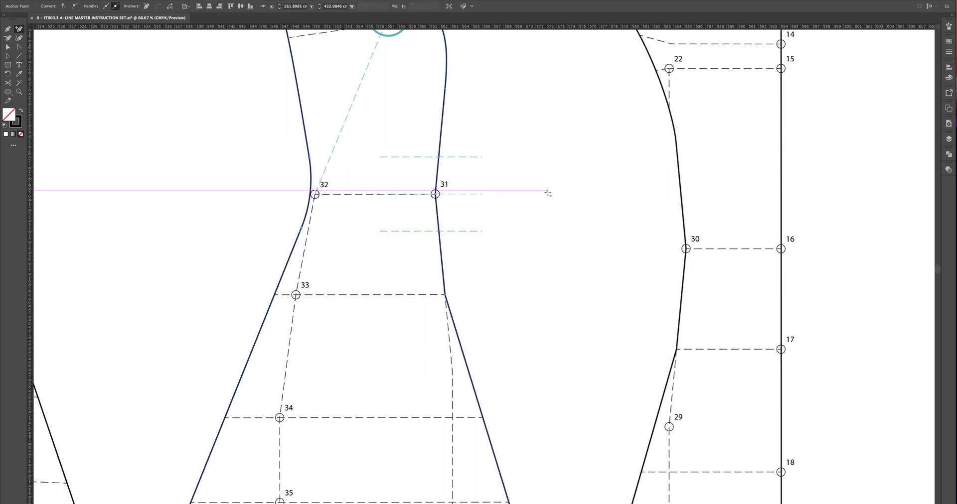
key("a")
left_click_drag(442, 196, 918, 204)
left_click(628, 222)
Move the guide line group from point 31 down to the side front panel's hip corner on the line from point 33
left_click_drag(582, 210, 393, 196)
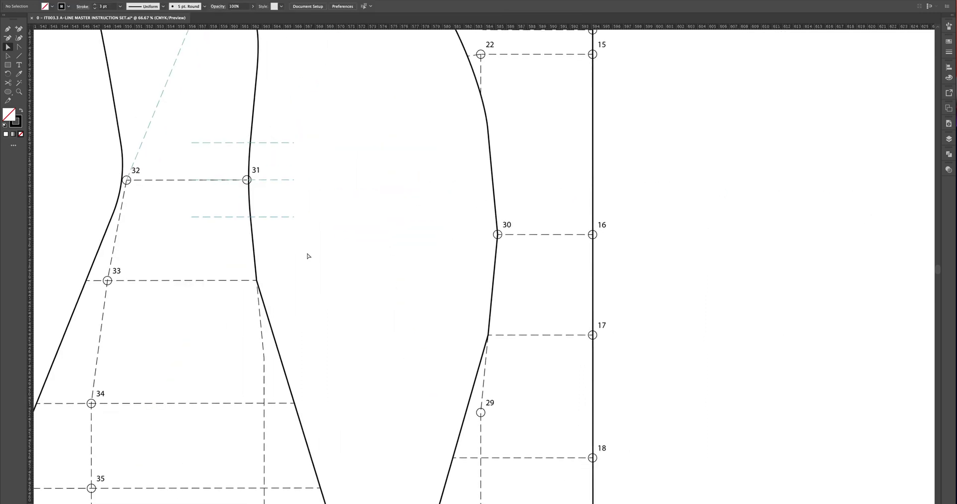
key("a")
left_click_drag(265, 184, 269, 281)
key("v")
left_click(268, 257)
Add anchor points at the outer guide lines and round the side front panel's hip corner with a radius of about 34.5 cm
left_click(254, 258)
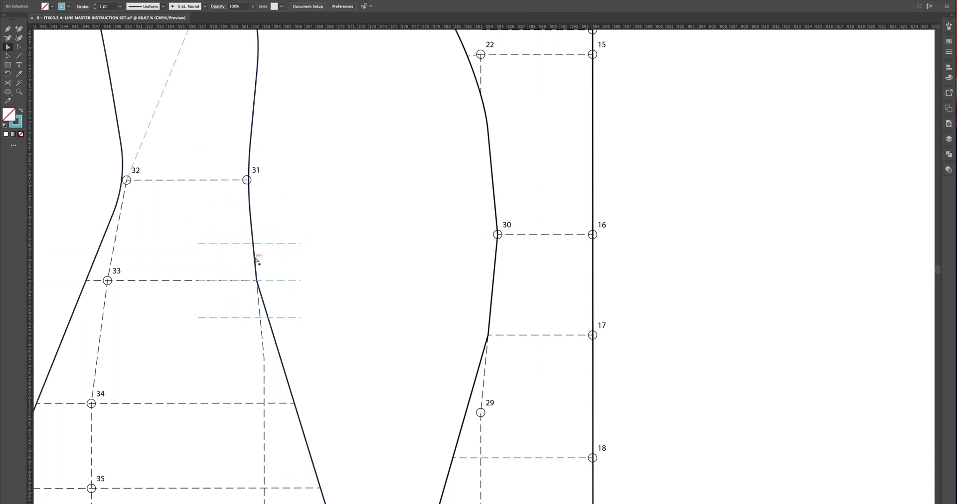
left_click(19, 30)
left_click(253, 243)
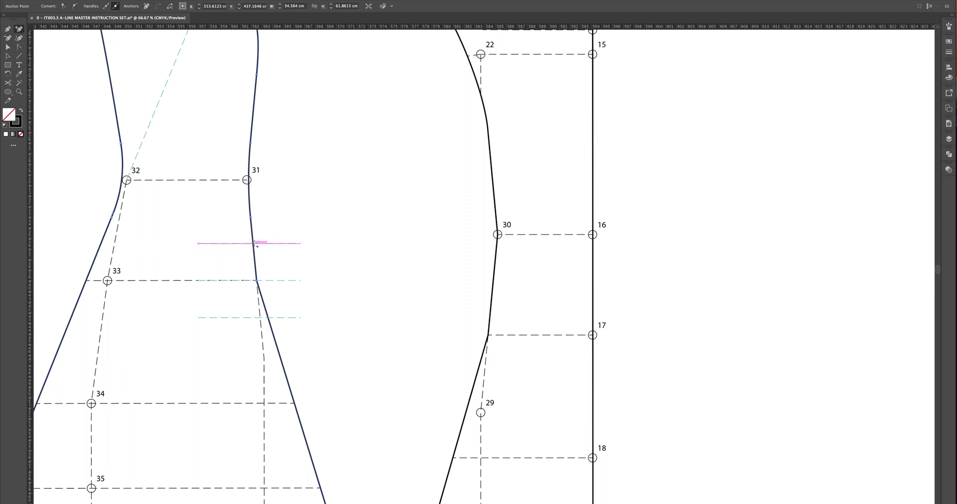
left_click(270, 318)
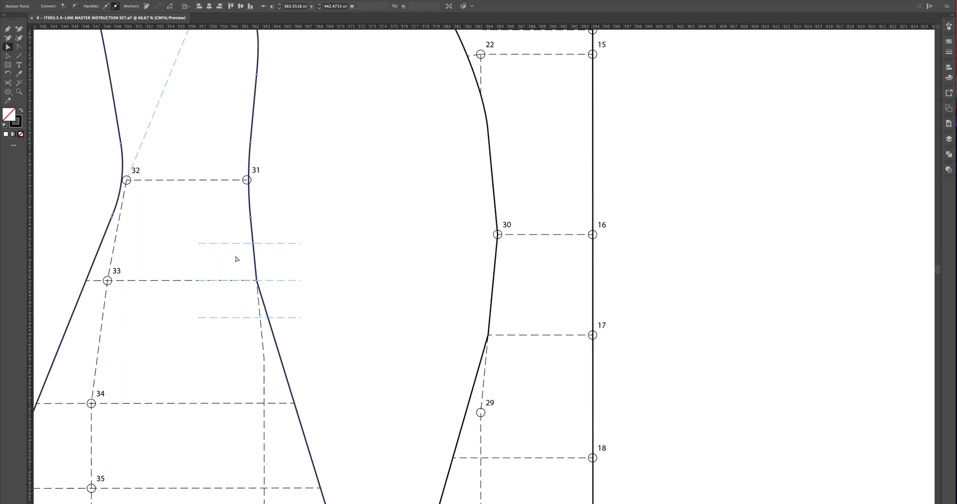
left_click(255, 281)
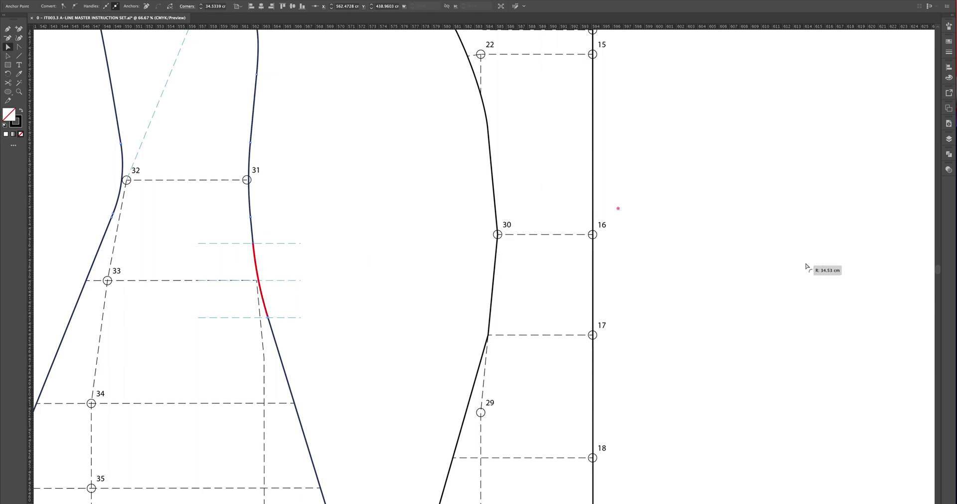
left_click(694, 234)
Place the guide line group at point 30 on the front panel and a copy at the hip corner on line 17
scroll(468, 280, "right", 1)
left_click_drag(261, 249, 496, 305)
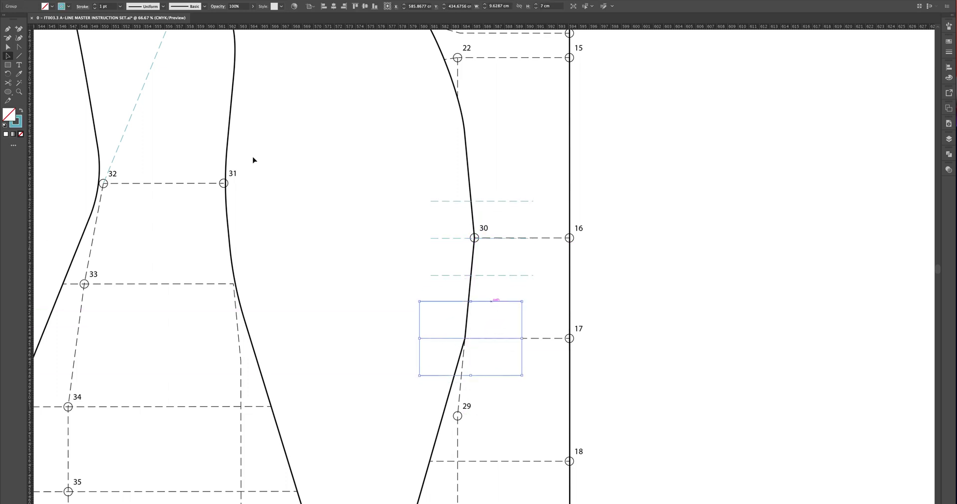
left_click(8, 46)
Add anchor points on the front panel's outline where the outer guide lines cross it around point 30 and the hip corner on line 17
left_click(468, 173)
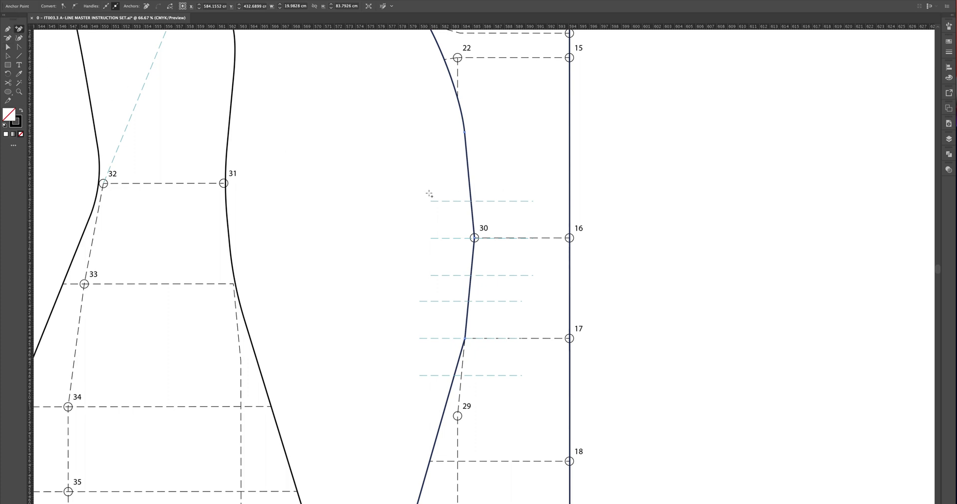
left_click(471, 201)
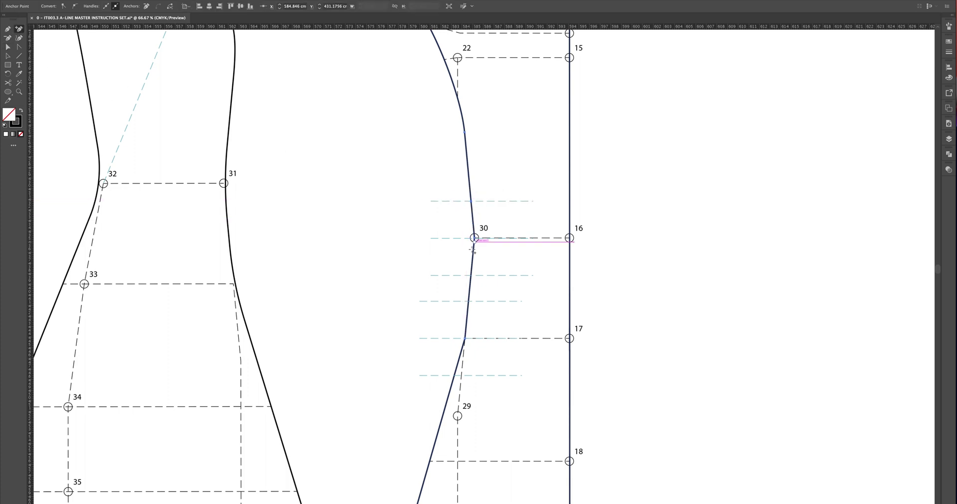
left_click(471, 276)
left_click(470, 301)
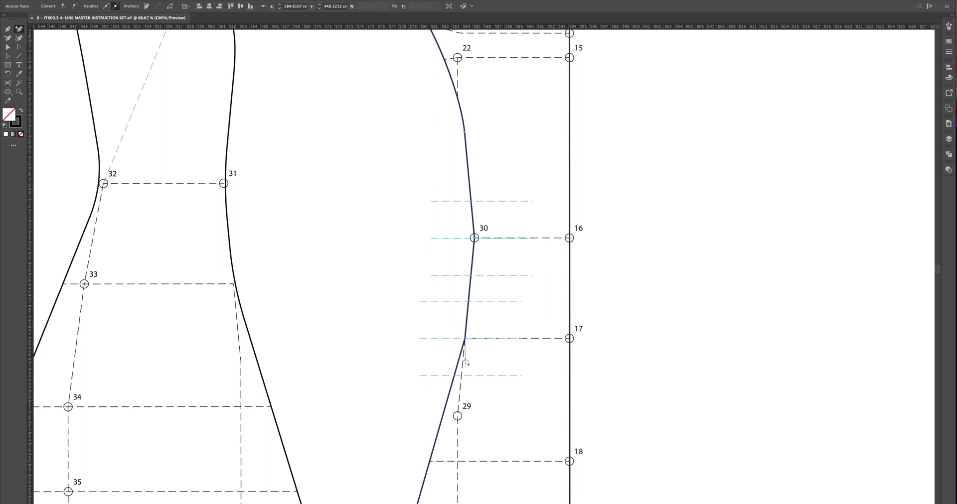
key("super+z")
left_click(469, 302)
left_click(455, 376)
left_click(464, 338)
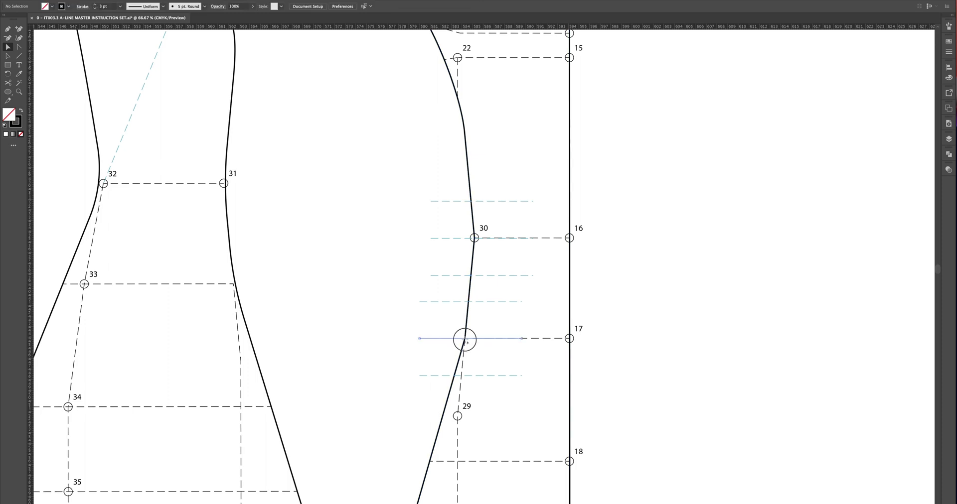
key("Delete")
left_click(466, 337)
left_click(464, 339)
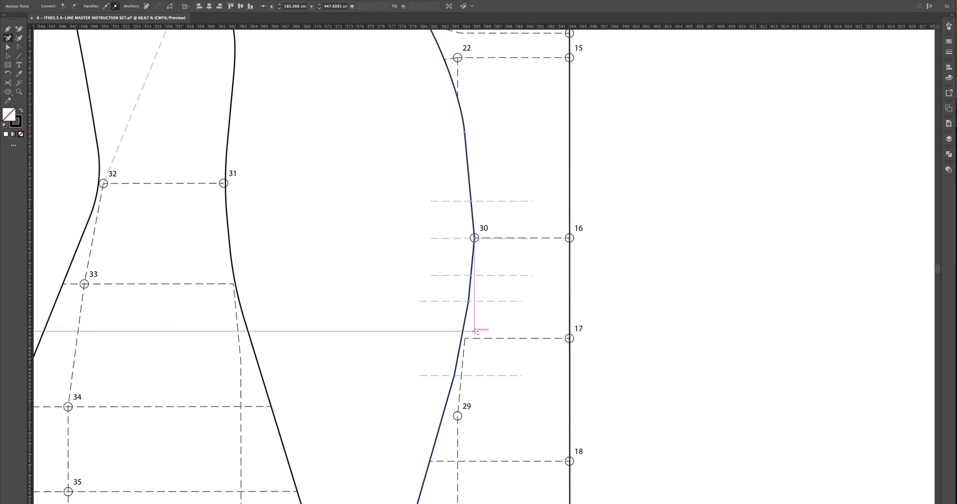
left_click(474, 339)
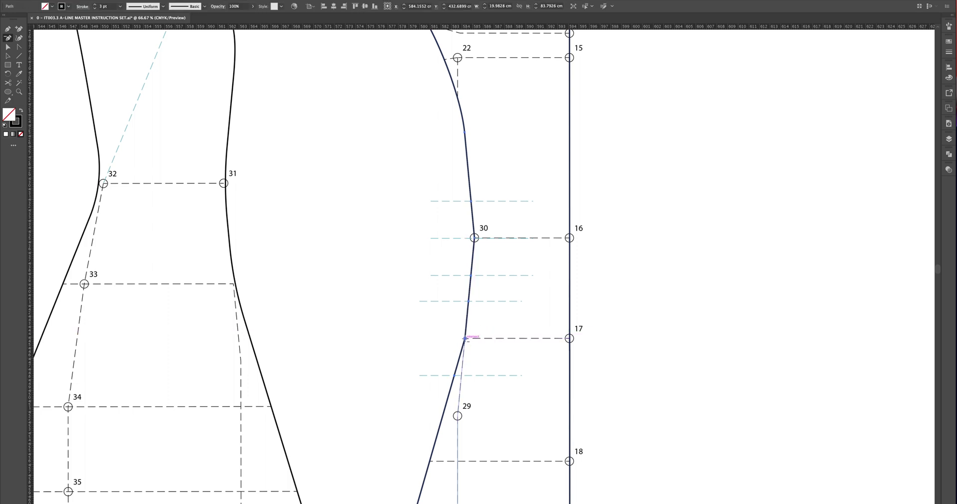
left_click_drag(465, 338, 490, 333)
key("super+z")
left_click(8, 52)
left_click(7, 48)
left_click(442, 324)
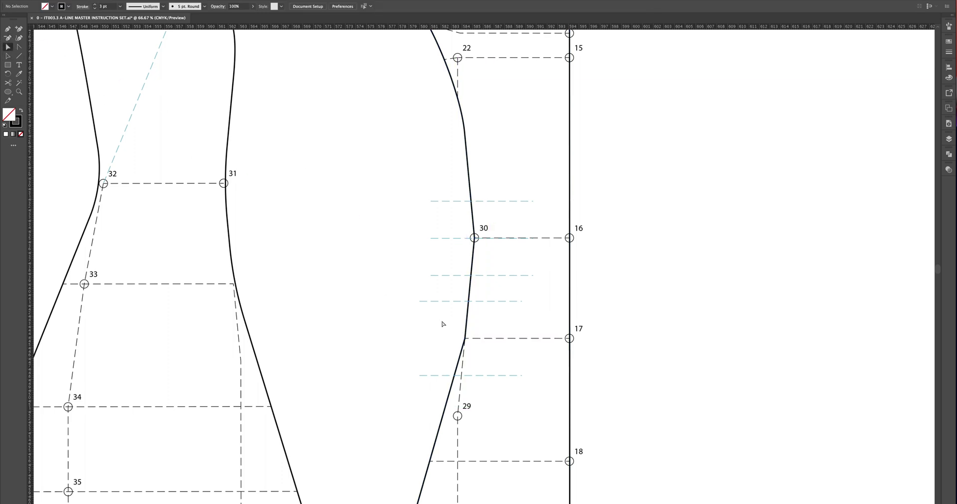
Round the front panel's hip corner on line 17 with a radius of about 38 cm and its waist corner at point 30
left_click(466, 339)
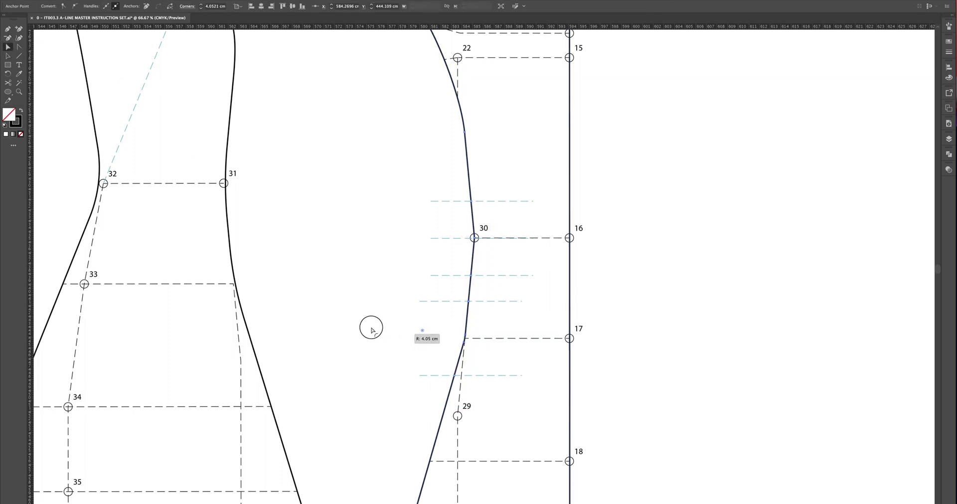
left_click_drag(189, 324, 46, 288)
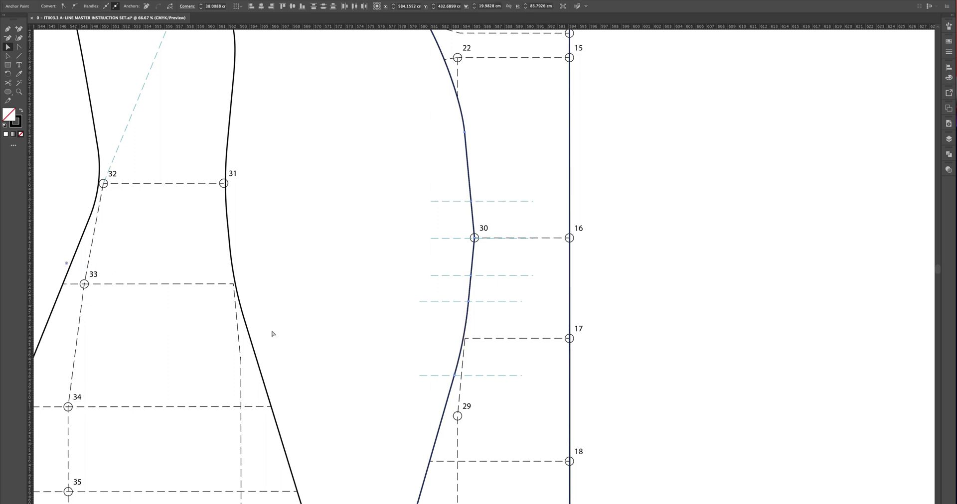
left_click(474, 238)
left_click_drag(471, 240, 10, 287)
left_click(384, 240)
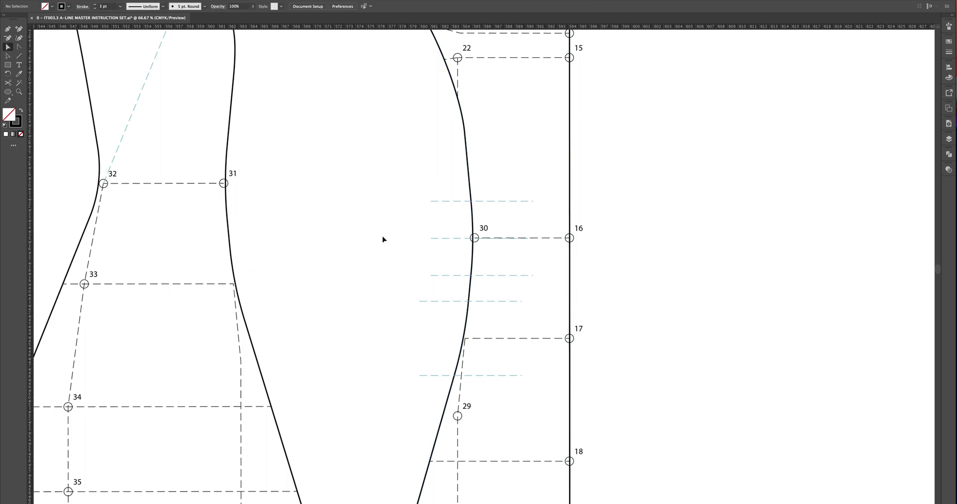
Look over all four smoothed A-line panels together and put the floating Pathfinder options away
key("super+minus")
key("super+minus")
key("super+minus")
left_click_drag(331, 260, 430, 277)
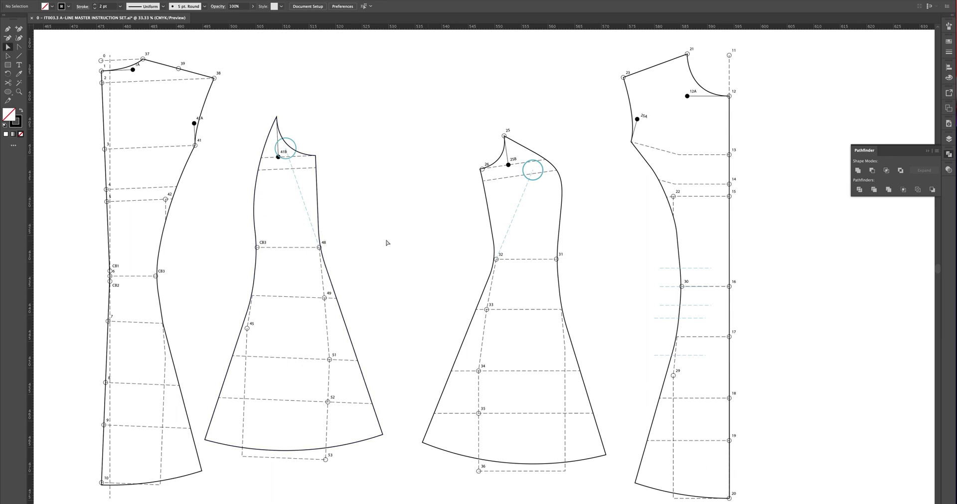
key("ctrl+minus")
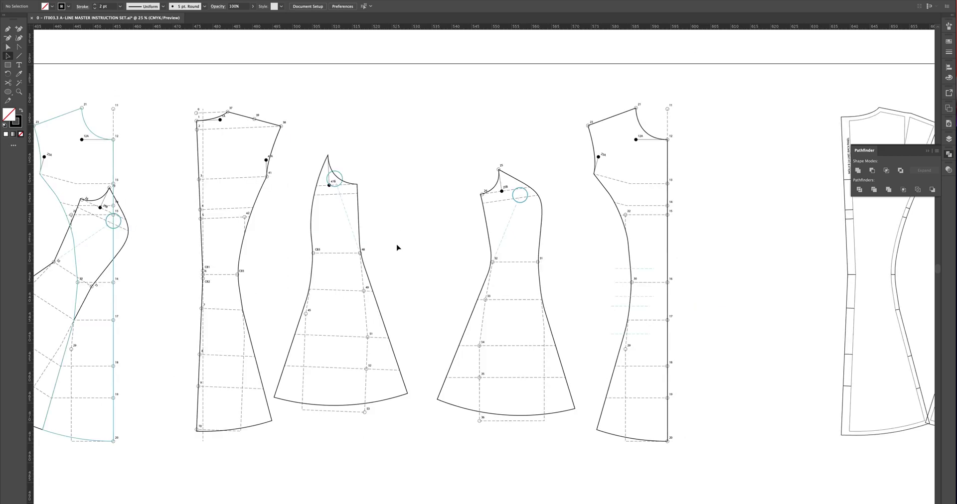
left_click(928, 152)
left_click(674, 297)
Locate the block draft with double-ended waist darts and examine the back dart between points 42 and 45 up close
left_click_drag(694, 325, 693, 92)
left_click_drag(593, 342, 586, 212)
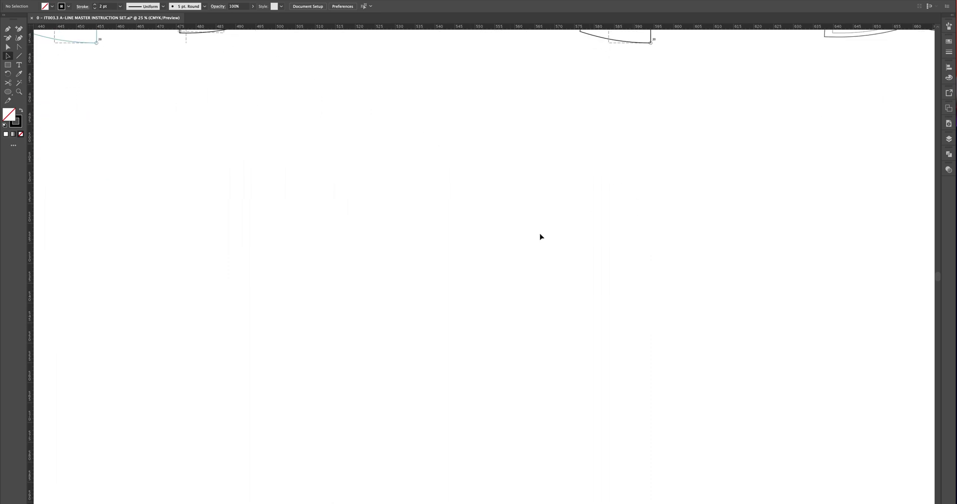
key("ctrl+alt+3")
left_click_drag(474, 205, 407, 175)
left_click(600, 173)
key("ctrl+equal")
key("ctrl+equal")
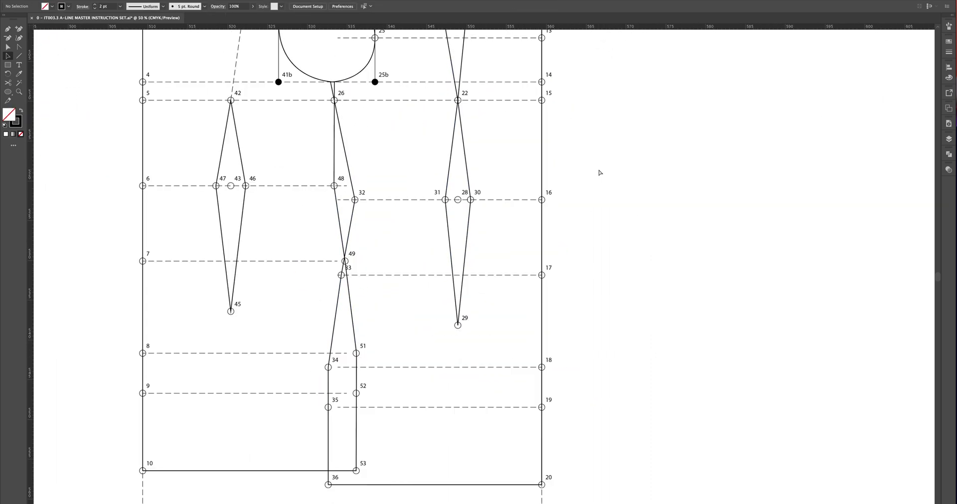
scroll(590, 184, "up", 1)
scroll(589, 184, "left", 1)
left_click(494, 205)
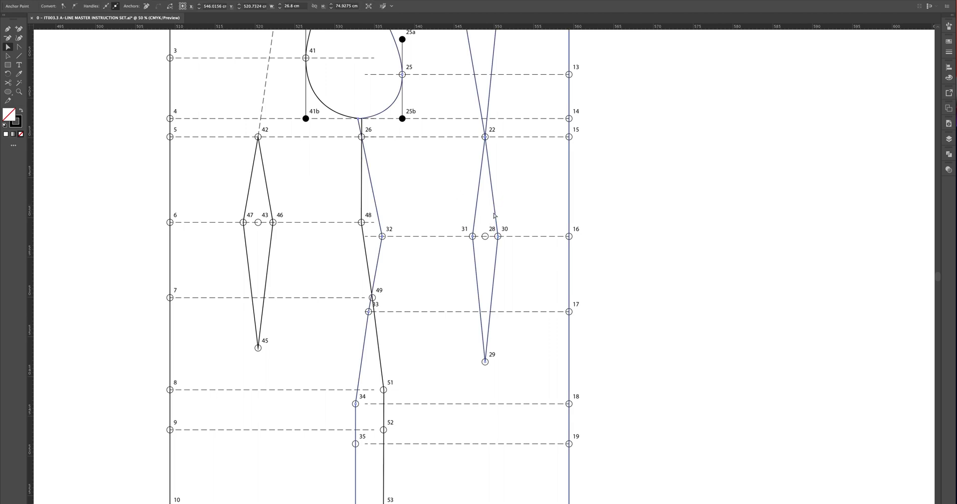
left_click(267, 188)
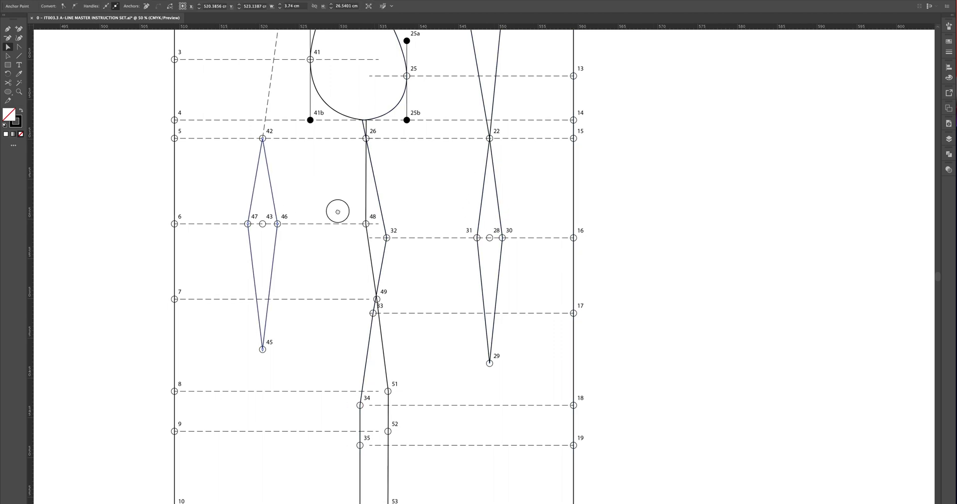
scroll(335, 209, "up", 1)
scroll(336, 209, "left", 1)
left_click(319, 251)
key("ctrl+=")
scroll(319, 254, "right", 2)
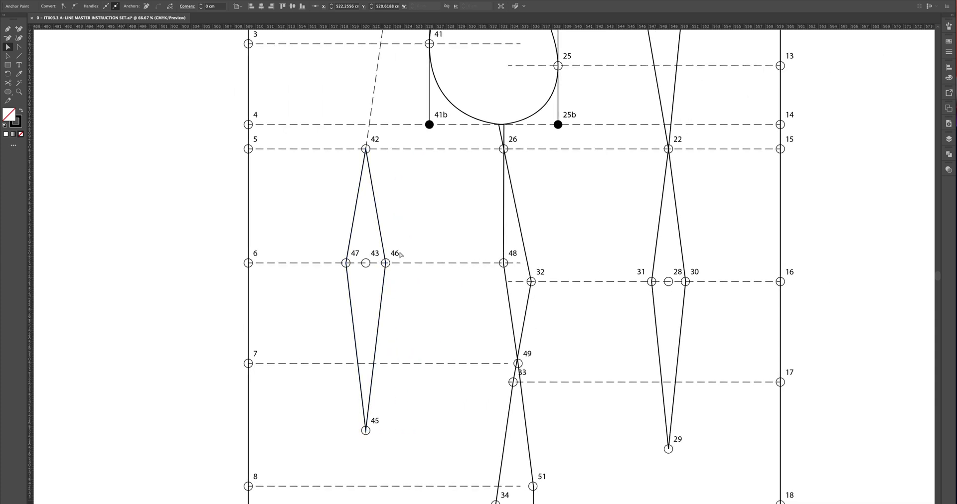
Try to curve the back dart's sides with the Anchor Point tool by pulling handles out of points 46 and 47, and undo both curves
left_click(387, 263)
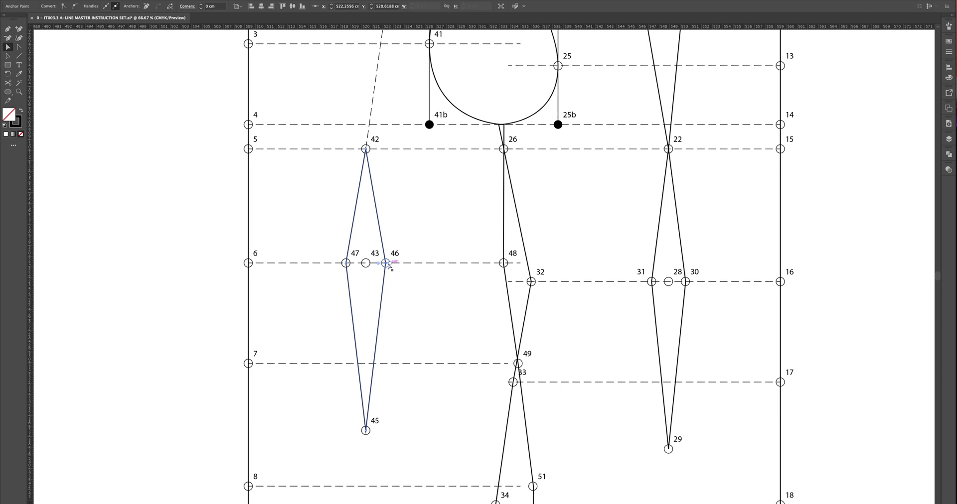
left_click(22, 48)
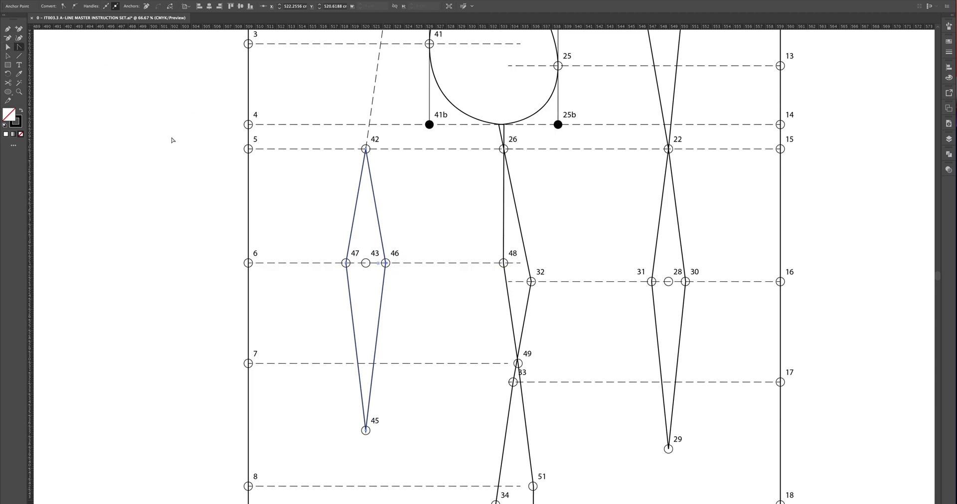
left_click_drag(386, 263, 392, 224)
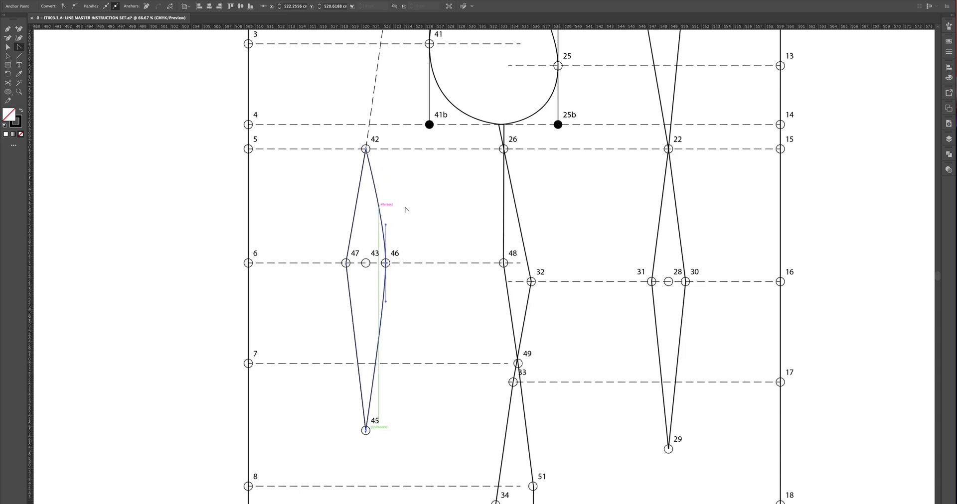
left_click_drag(344, 256, 347, 365)
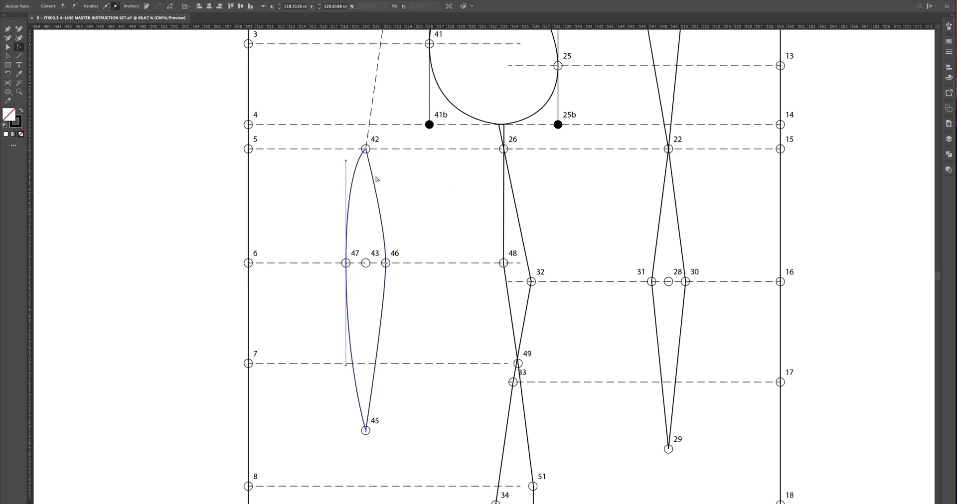
key("ctrl+z")
key("ctrl+z")
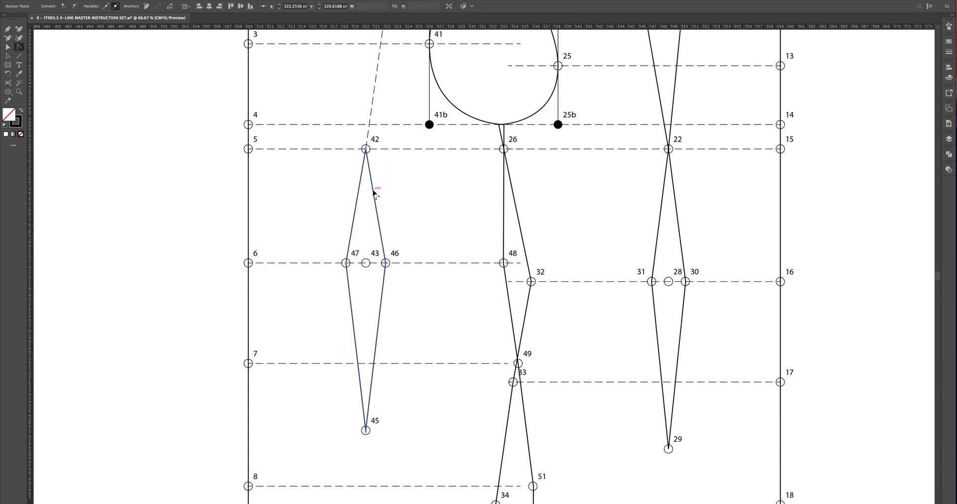
Try equally long vertical handles at points 46 and 47 to curve the back dart evenly, and undo the changes
left_click_drag(386, 263, 385, 196)
left_click_drag(346, 263, 346, 328)
key("v")
left_click(419, 206)
left_click(385, 230)
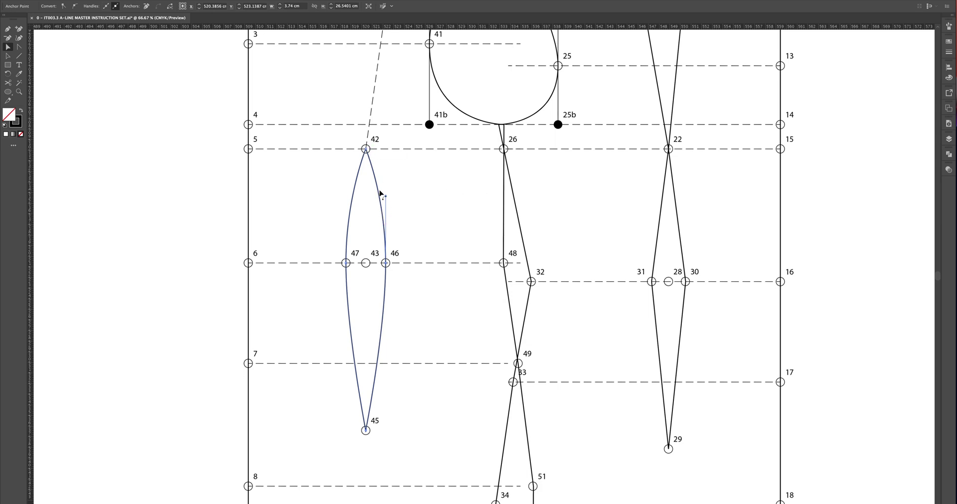
key("ctrl+z")
key("ctrl+z")
key("ctrl+z")
key("ctrl+z")
key("ctrl+z")
left_click(402, 216)
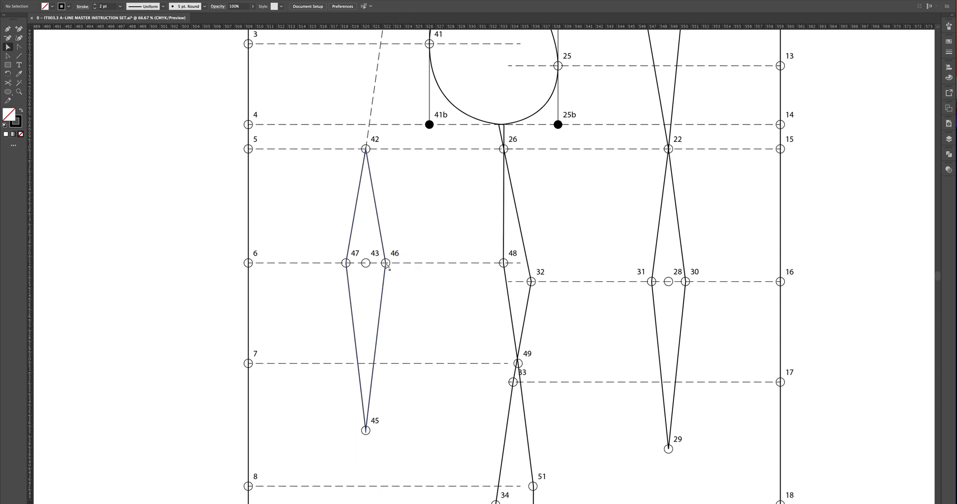
Try to round the back dart's corners at points 46 and 47 with the corner radius control, and undo the rounding
left_click(387, 262)
left_click(386, 263)
left_click_drag(380, 266, 167, 283)
left_click(346, 263)
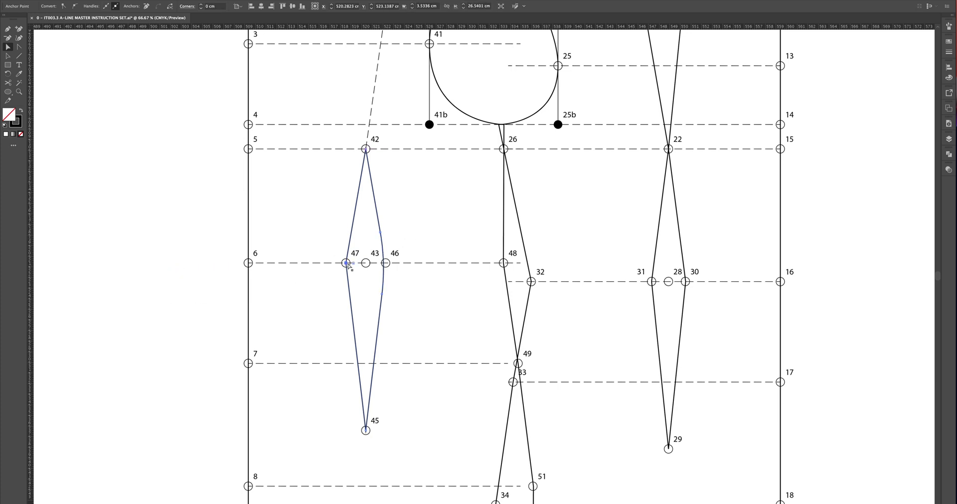
left_click_drag(354, 265, 560, 276)
left_click(411, 226)
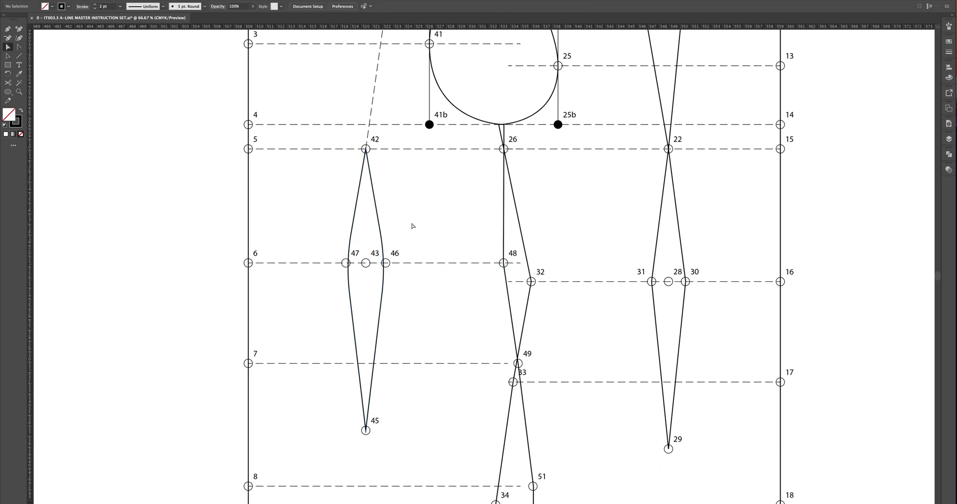
key("ctrl+z")
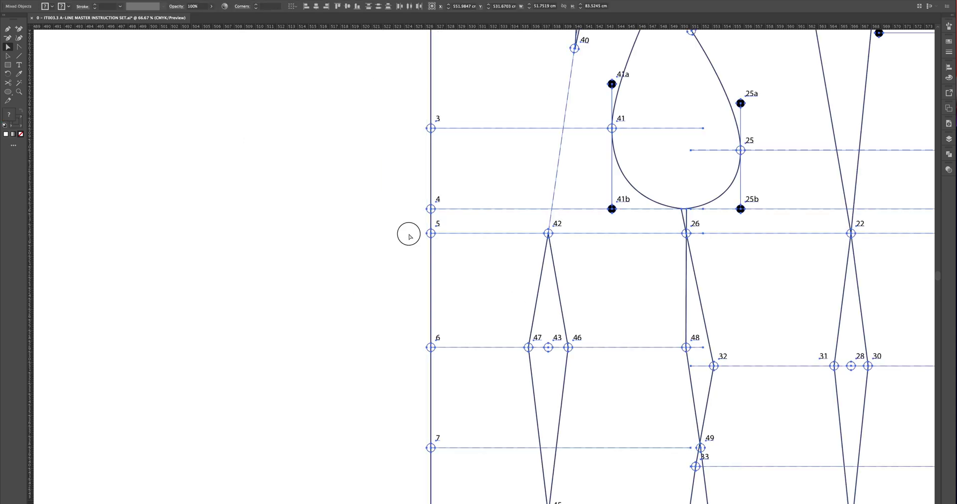
Place a copy of the dashed back waist line through point 6 at 0 cm horizontal and -3.5 cm vertical offset
left_click(409, 234)
left_click_drag(576, 287, 465, 212)
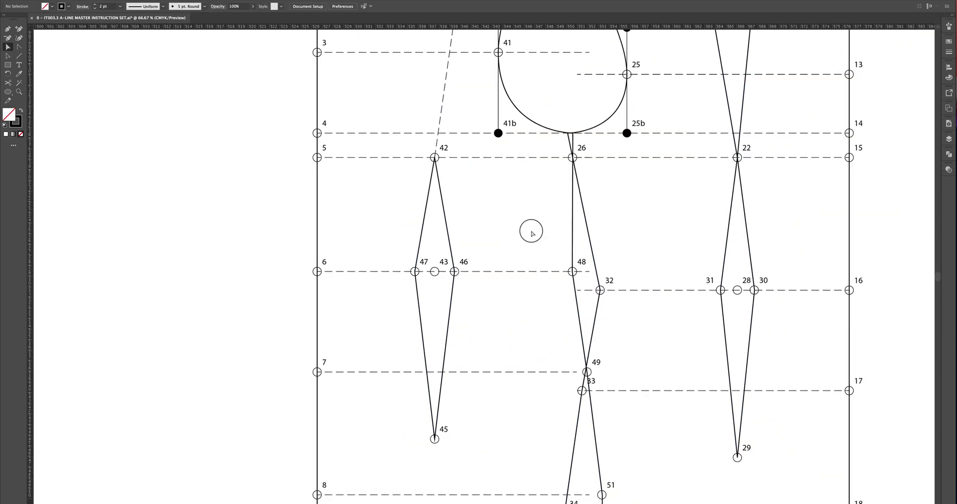
left_click(19, 57)
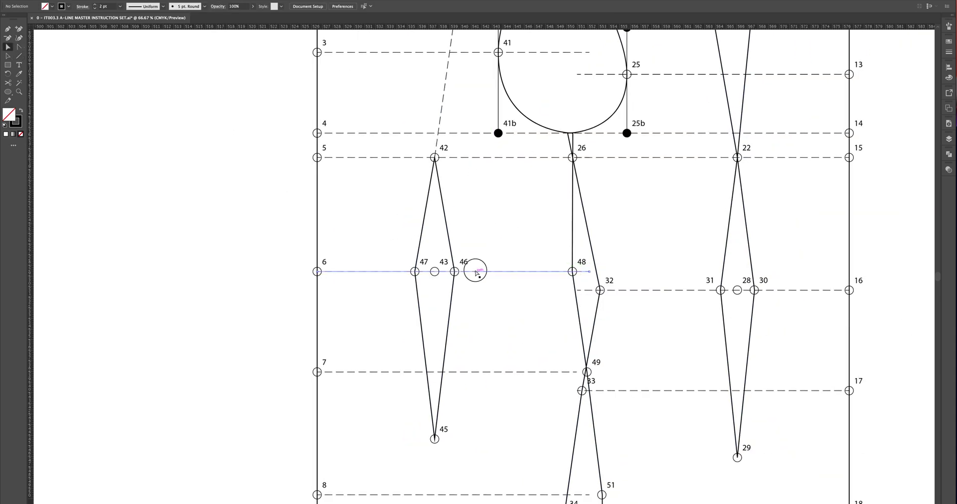
left_click(476, 272)
key("Return")
key("Tab")
type("-")
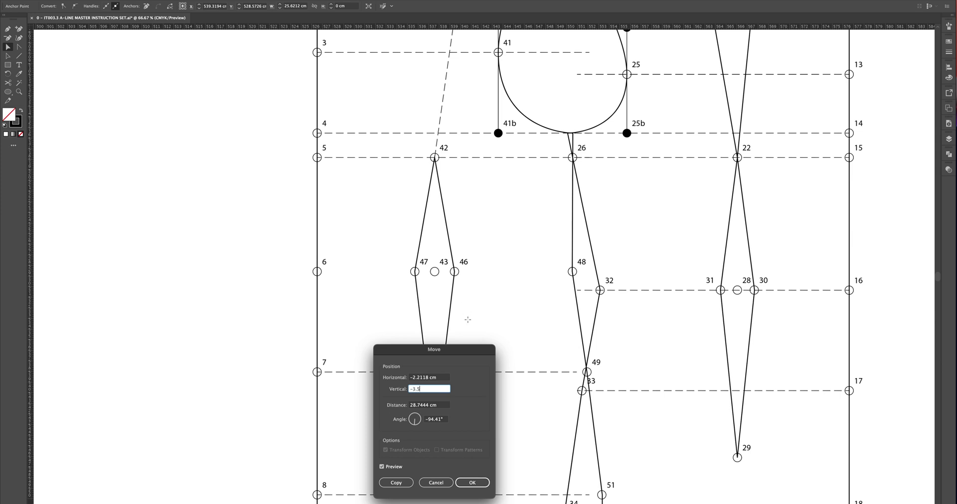
type("3.5")
key("shift+Tab")
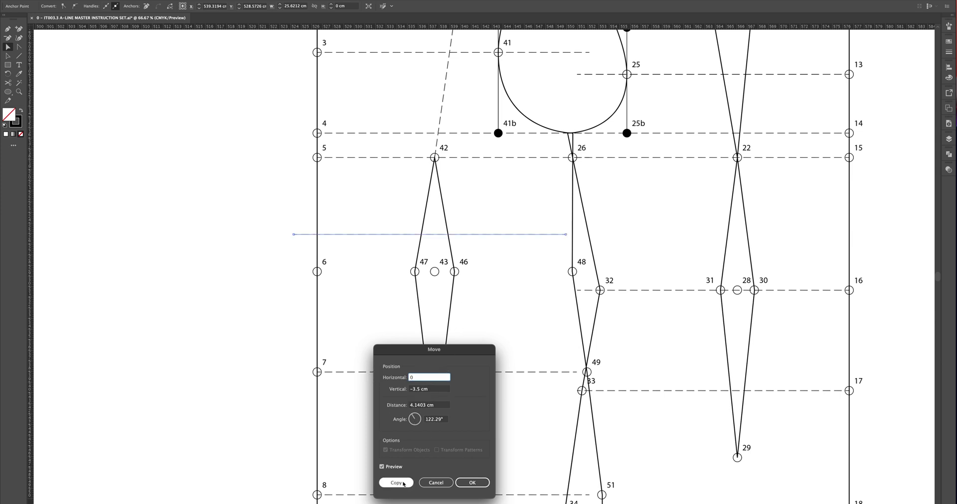
left_click(403, 482)
Place a second copy of the back waist line 3.5 cm vertically below the original
key("super+shift+a")
left_click(478, 272)
left_click(478, 272)
key("Return")
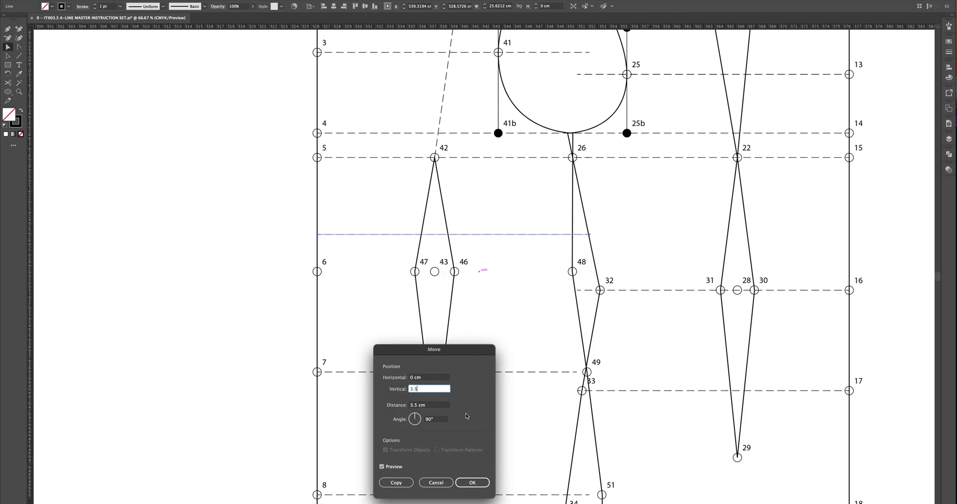
left_click(404, 486)
Duplicate the set of three back waist guide lines onto the front waist line between points 32 and 16
left_click_drag(522, 255, 462, 338)
left_click_drag(520, 260, 620, 269)
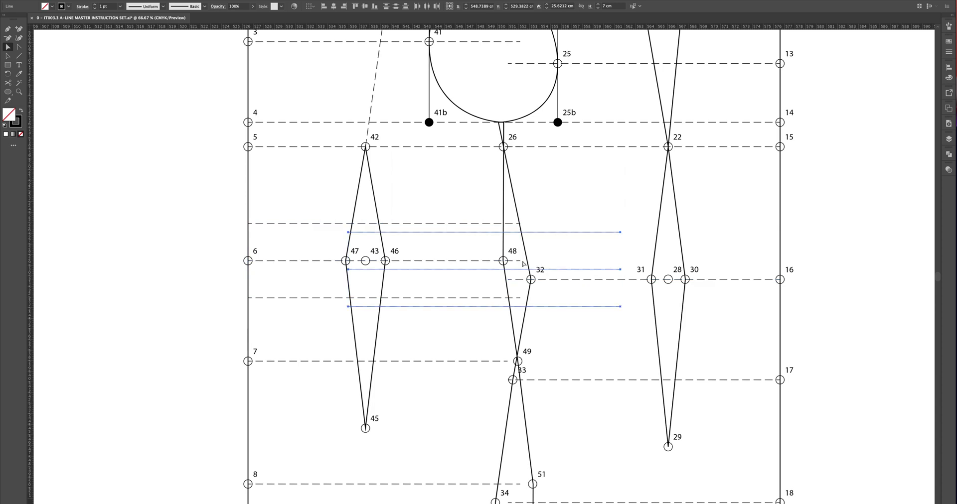
left_click_drag(553, 270, 727, 278)
Add anchor points to the front dart's sides where they cross the guide lines above and below the waist
left_click(677, 259)
left_click(682, 254)
key("plus")
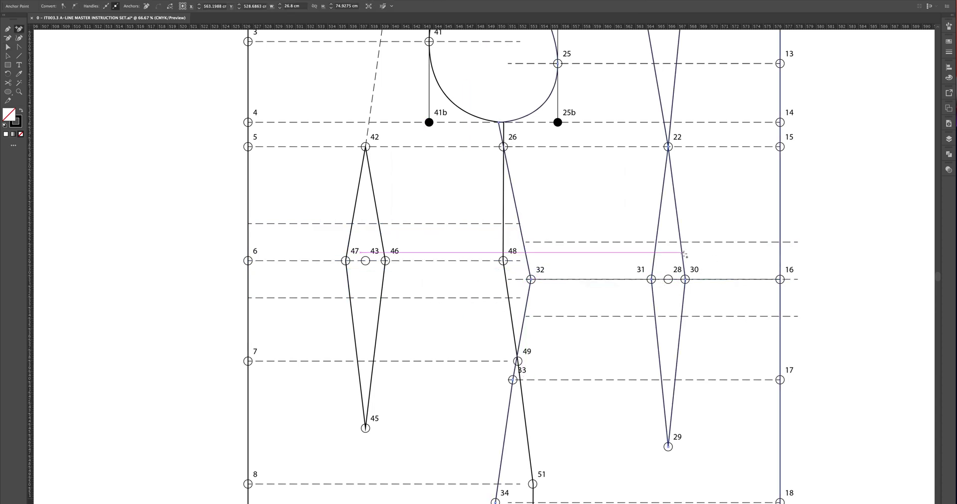
left_click(681, 253)
key("v")
left_click(685, 256)
left_click(682, 253)
key("plus")
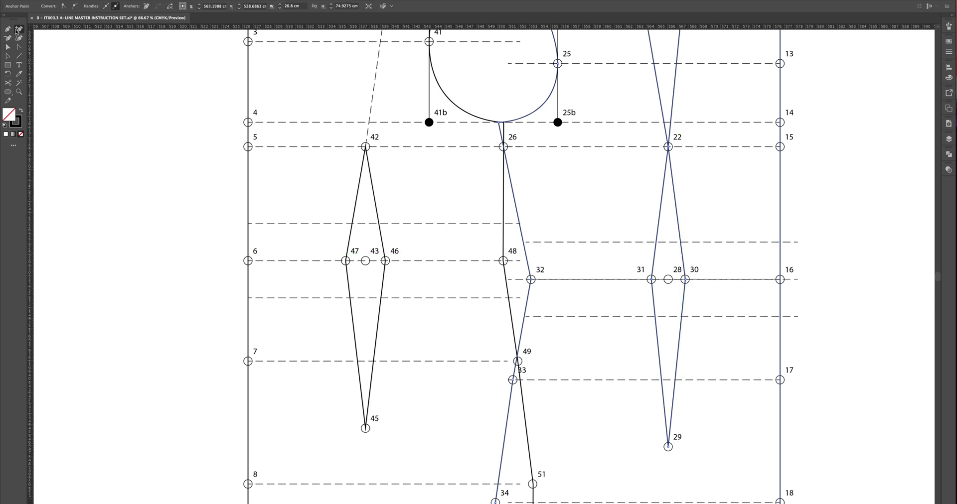
left_click(681, 242)
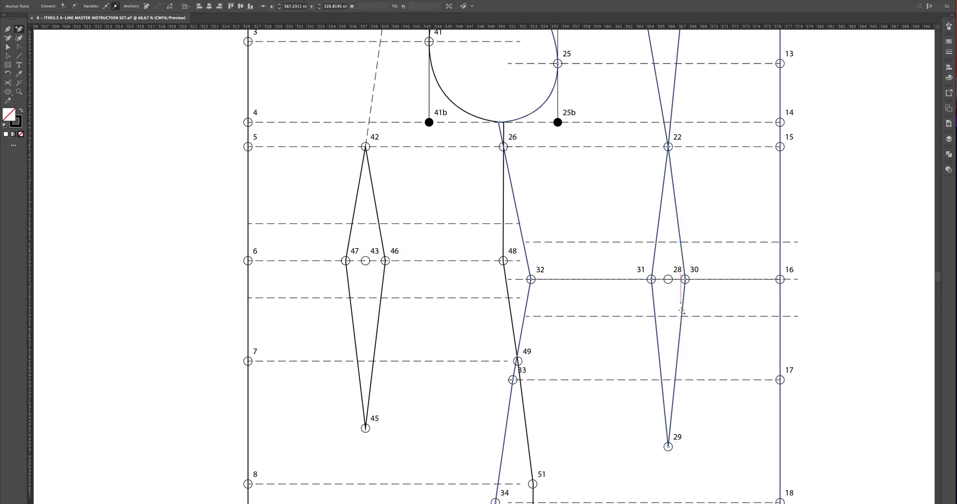
left_click(655, 316)
Round the front dart's corners at points 31 and 30 as far as the anchors on the guide lines
left_click_drag(651, 280, 737, 293)
left_click_drag(794, 282, 883, 278)
left_click(523, 277)
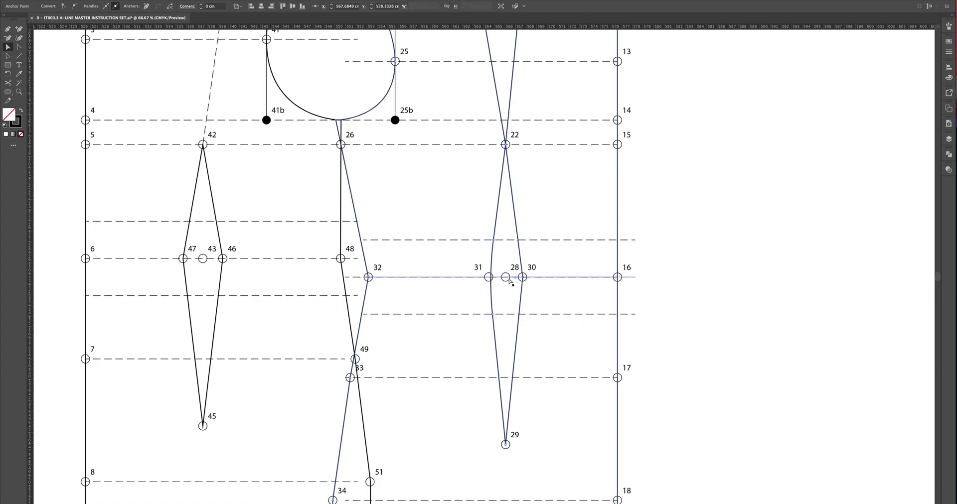
left_click_drag(516, 278, 121, 285)
Add anchor points to the back dart's sides where they cross the guide lines above and below the waist
left_click_drag(194, 275, 312, 279)
left_click(336, 247)
key("plus")
left_click(333, 226)
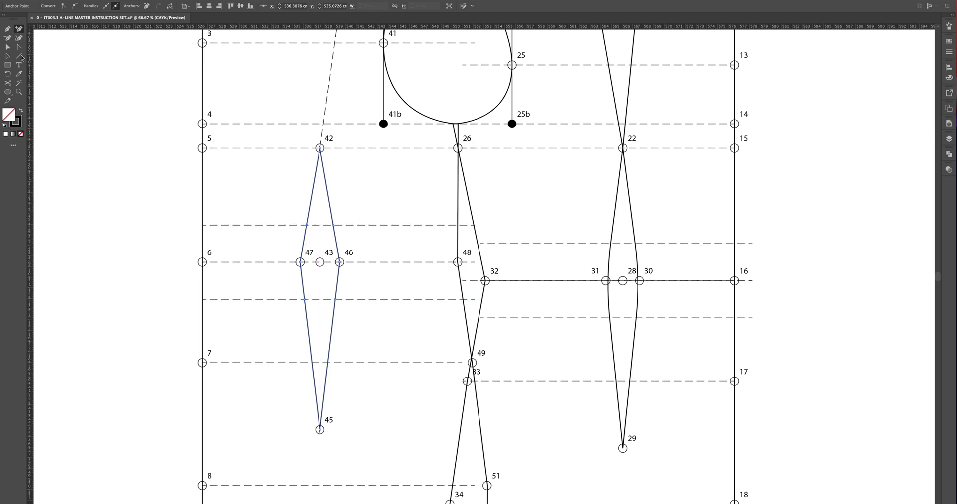
Round the back dart's corners at points 47 and 46 as far as the anchors on the guide lines
left_click(300, 263)
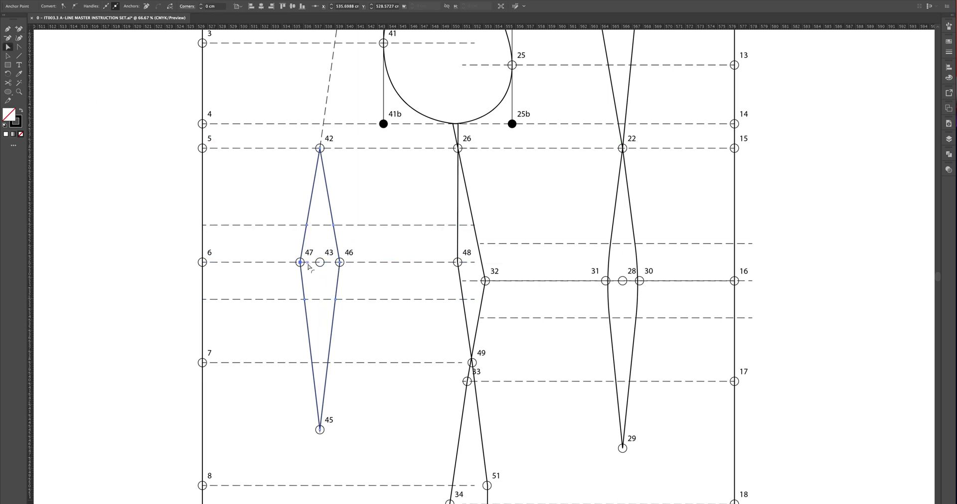
left_click_drag(333, 267, 772, 276)
left_click_drag(341, 264, 65, 281)
left_click(397, 246)
Add anchor points to the front and back side seams where they cross the guide lines around waist points 32 and 48
key("ctrl+minus")
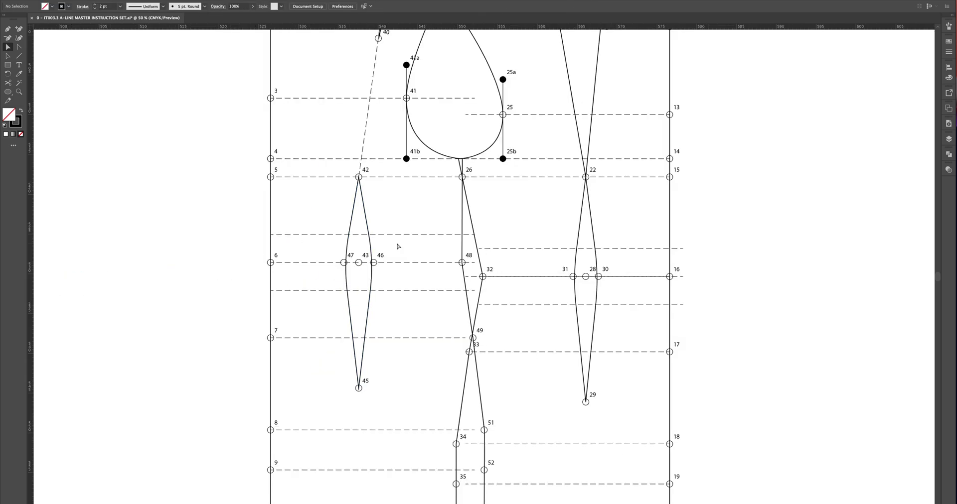
left_click_drag(608, 266, 586, 285)
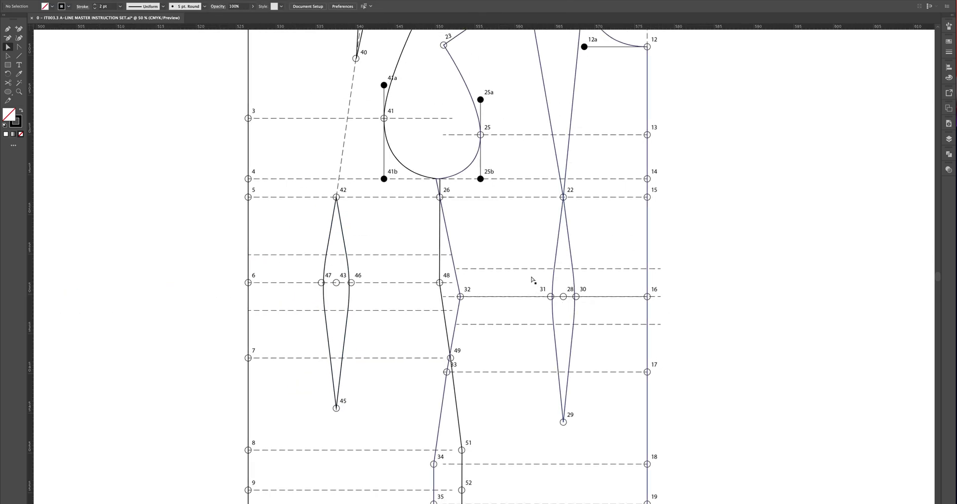
left_click(459, 287)
key("ctrl+plus")
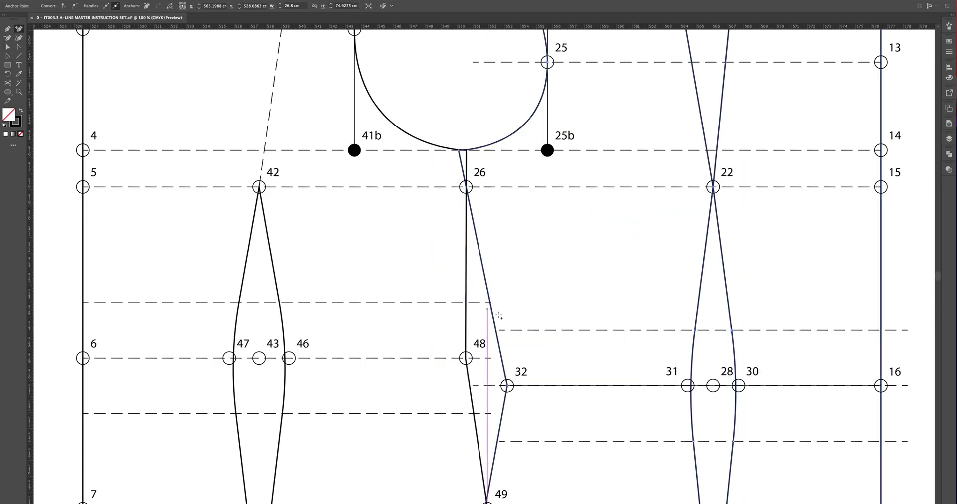
left_click_drag(504, 294, 483, 259)
left_click(478, 249)
left_click(477, 360)
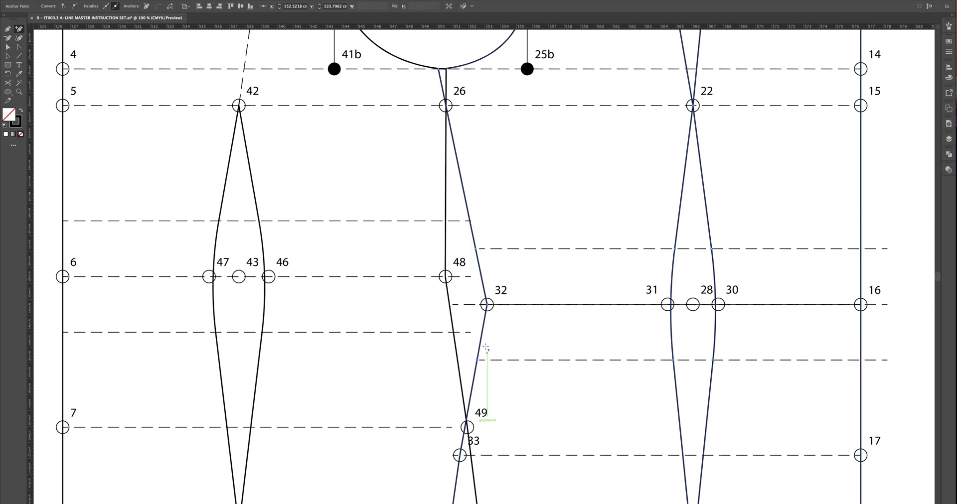
left_click(445, 263, "super")
left_click(446, 221)
Round the back side seam's corner at point 48 to a radius of about 47 cm, up to the guide-line anchors
key("a")
left_click(445, 277)
left_click_drag(461, 276, 956, 288)
left_click_drag(782, 291, 544, 289)
left_click_drag(717, 241, 916, 220)
Round the front side seam's corner at point 32 to a radius of about 18.25 cm, up to the guide-line anchors
left_click(248, 324)
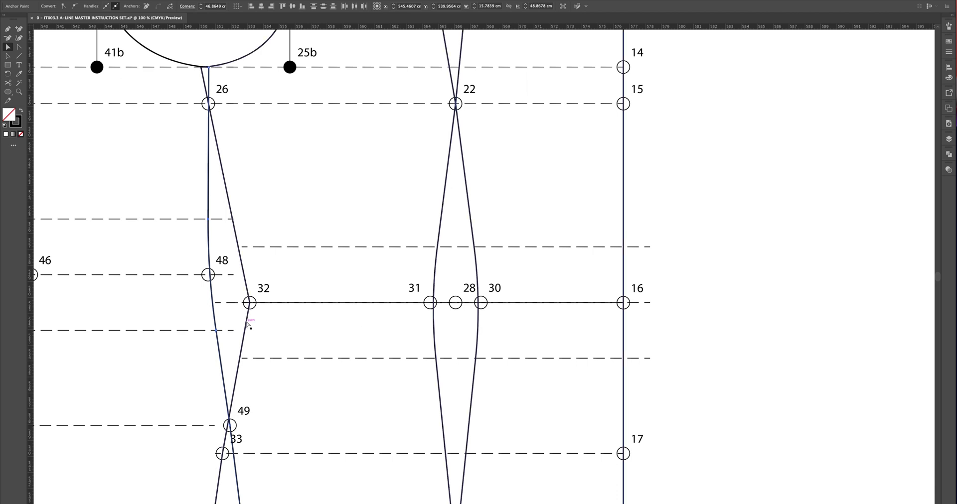
scroll(254, 314, "left", 8)
left_click(635, 313)
left_click_drag(629, 314, 209, 355)
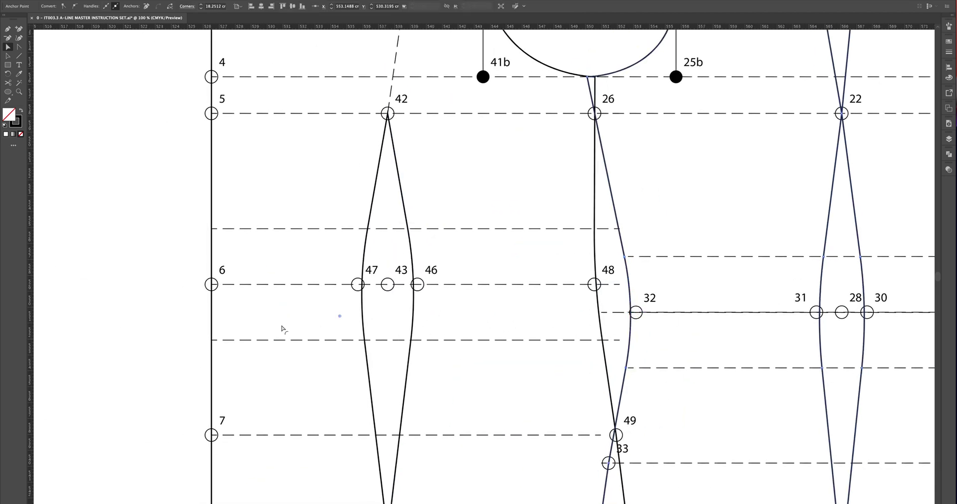
left_click(655, 193)
key("ctrl+minus")
key("ctrl+minus")
key("ctrl+minus")
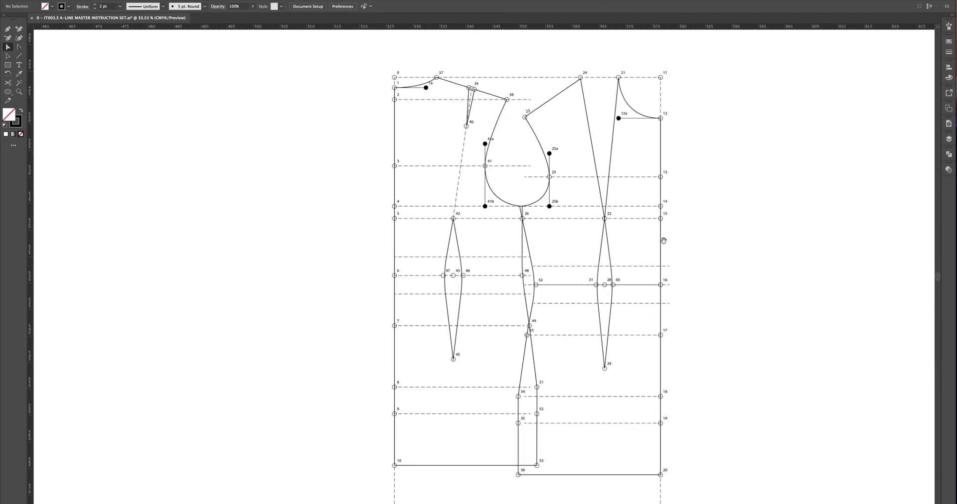